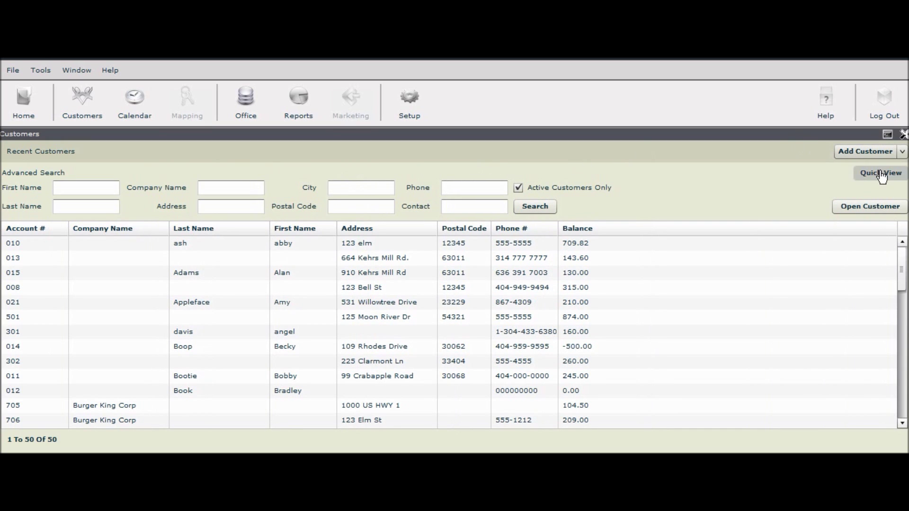
# Switch the customer list to Quick View and open the record of the first listed customer
pyautogui.click(880, 173)
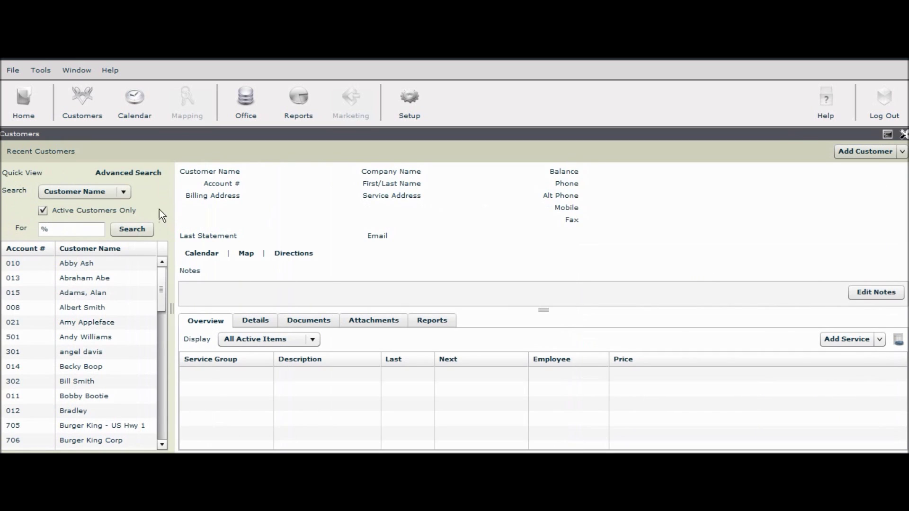
pyautogui.click(124, 194)
pyautogui.click(123, 192)
pyautogui.click(94, 264)
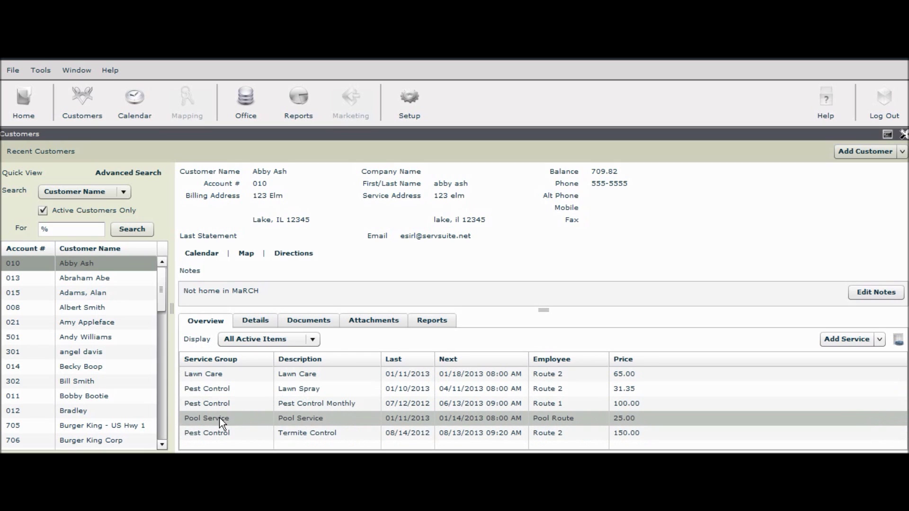
# Review the customer's details, documents, attachments and reports, and return to the service overview
pyautogui.click(254, 321)
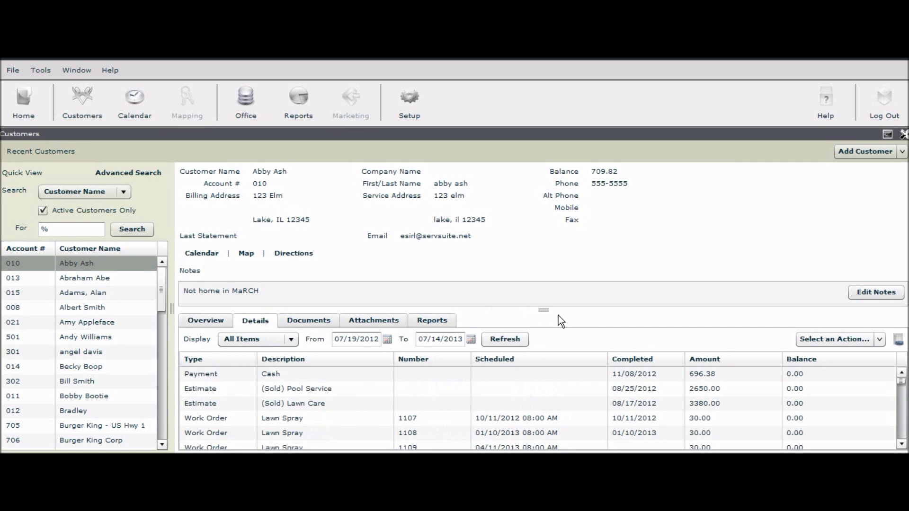
pyautogui.moveTo(545, 311); pyautogui.dragTo(533, 211)
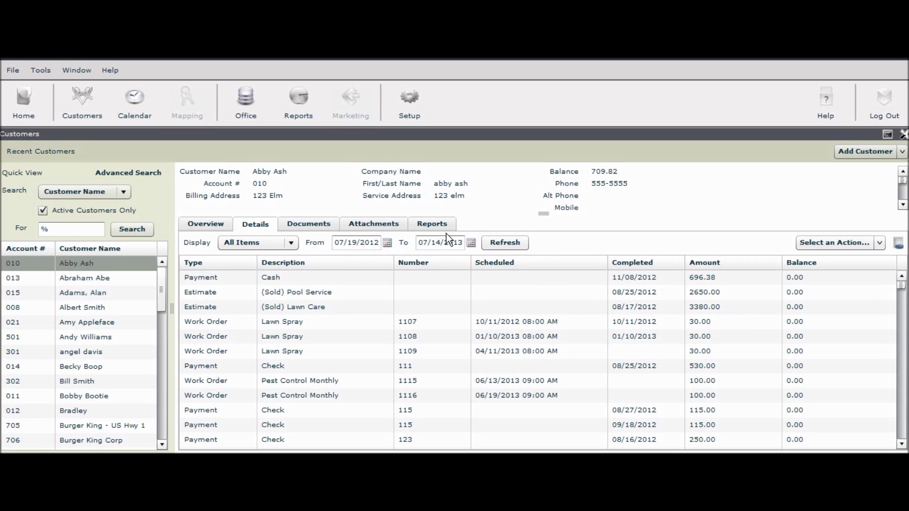
pyautogui.click(314, 227)
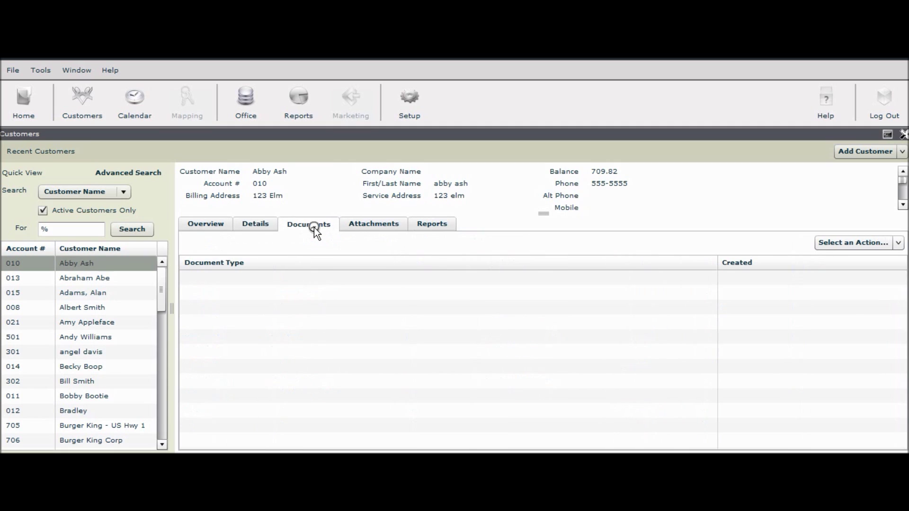
pyautogui.click(361, 225)
pyautogui.click(425, 225)
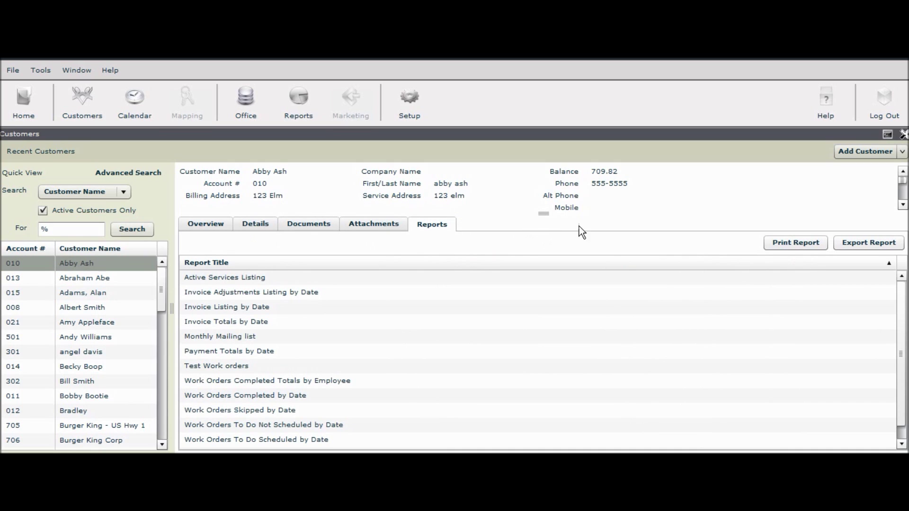
pyautogui.moveTo(542, 213); pyautogui.dragTo(543, 322)
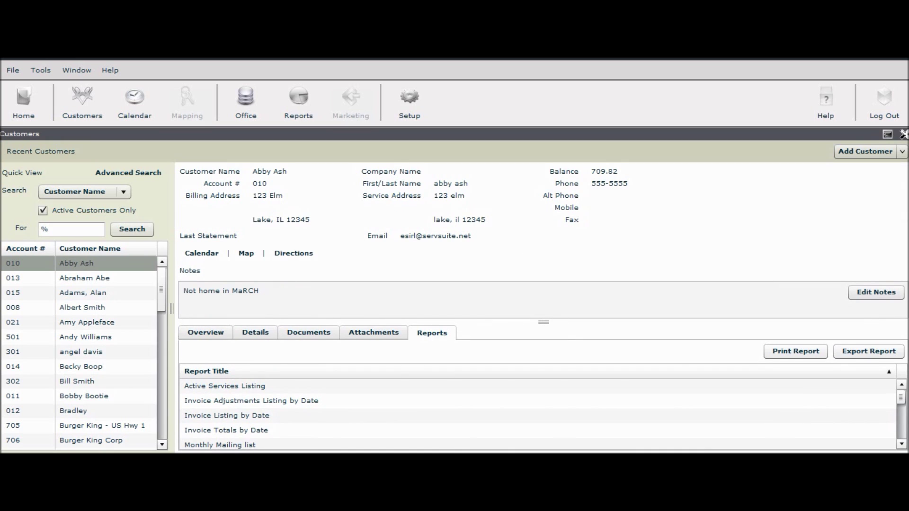
pyautogui.click(203, 333)
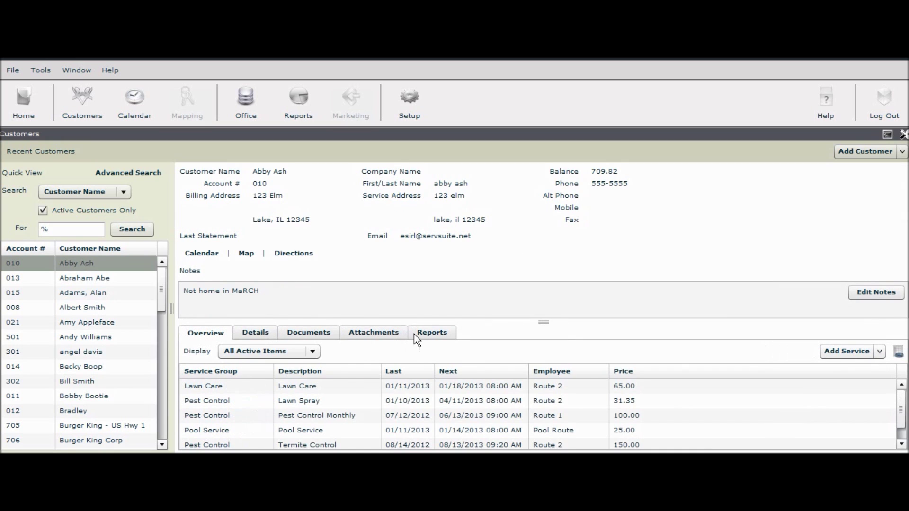
# In the calendar, select Route 1's 8:00 AM appointment on 01/16/2013 and open its customer record to check the next scheduled service
pyautogui.click(140, 116)
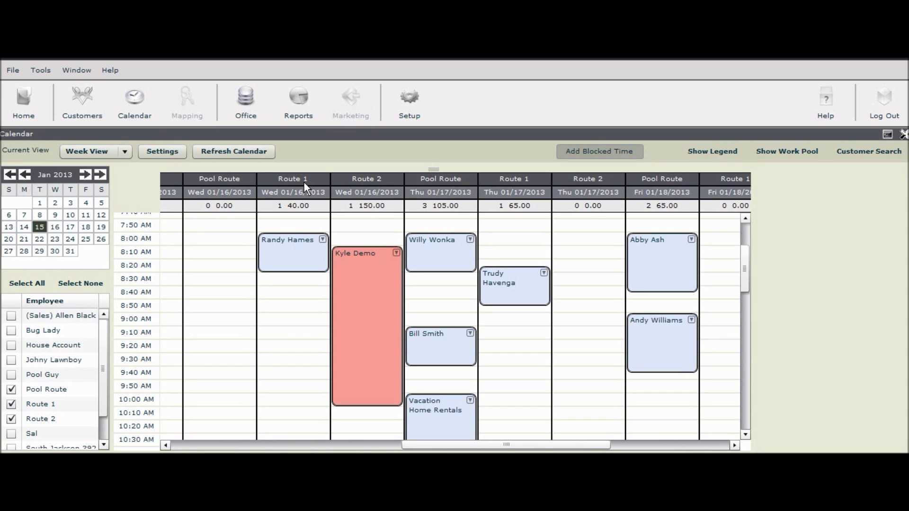
pyautogui.click(294, 245)
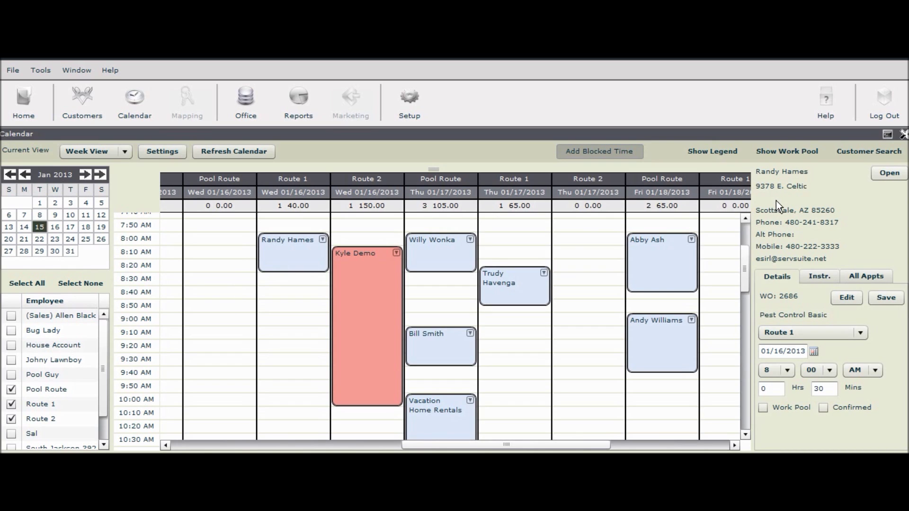
pyautogui.click(886, 174)
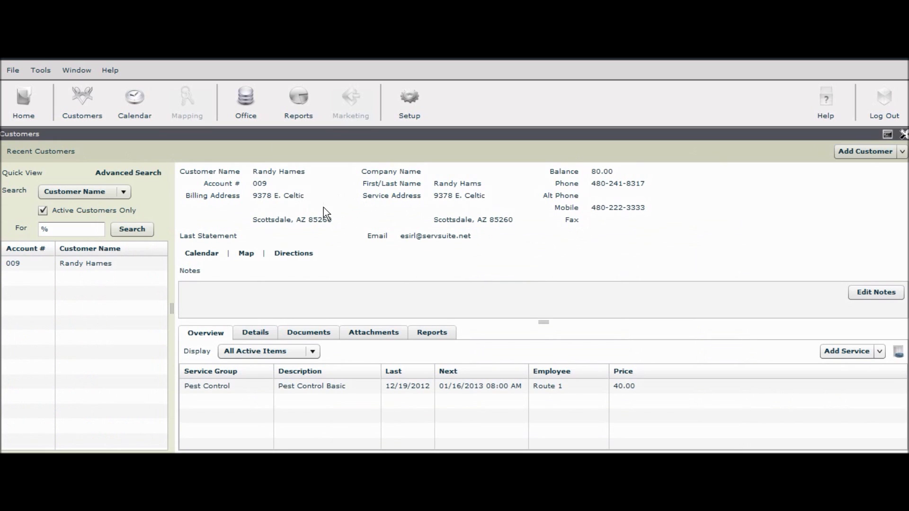
pyautogui.click(431, 385)
# Return to the calendar and reschedule Route 1's 01/16/2013 Pest Control Basic appointment to 10:00 AM
pyautogui.click(132, 113)
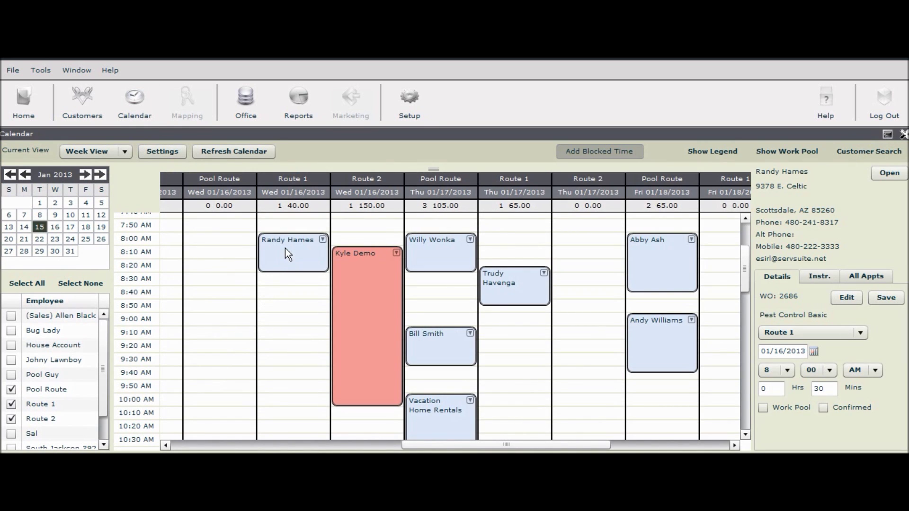
pyautogui.moveTo(285, 248); pyautogui.dragTo(286, 401)
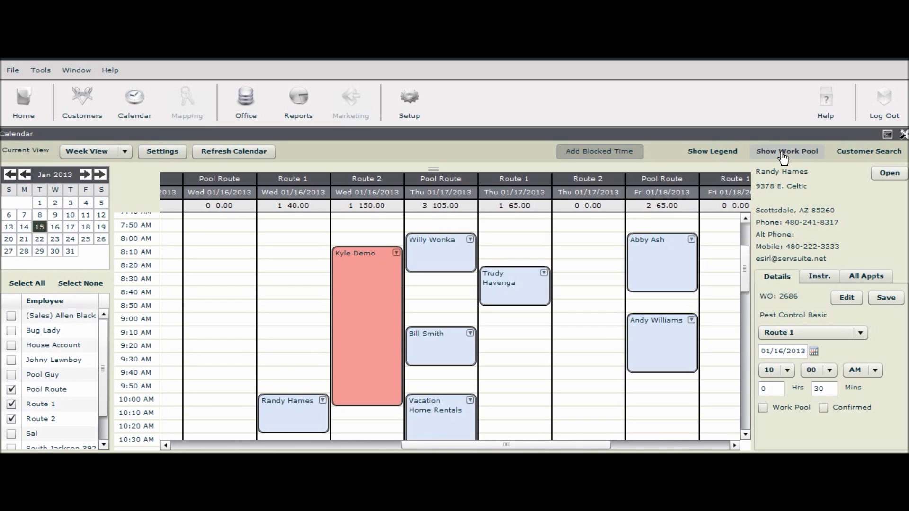
# Schedule the 01/23/2013 Pool Service job from the work pool on Route 1 for 01/16/2013 at 8:10 AM, and hide the work pool
pyautogui.click(784, 152)
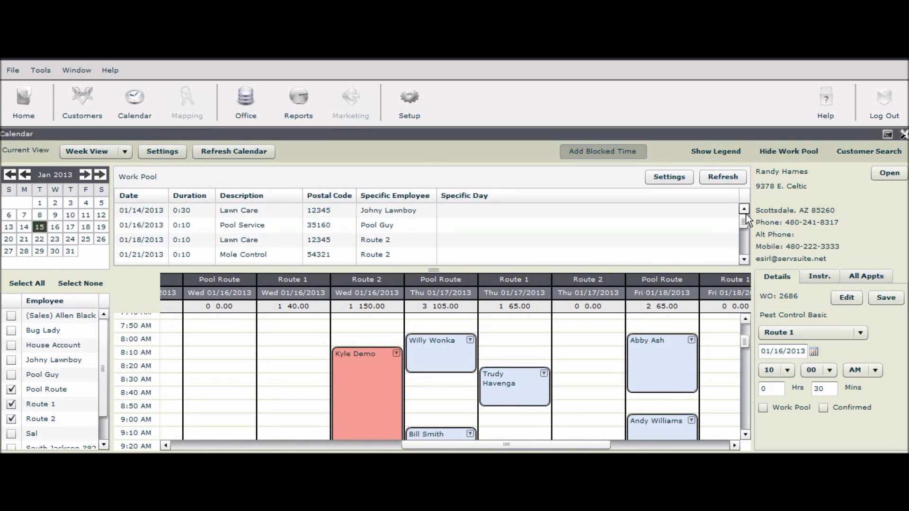
pyautogui.moveTo(746, 218); pyautogui.dragTo(745, 231)
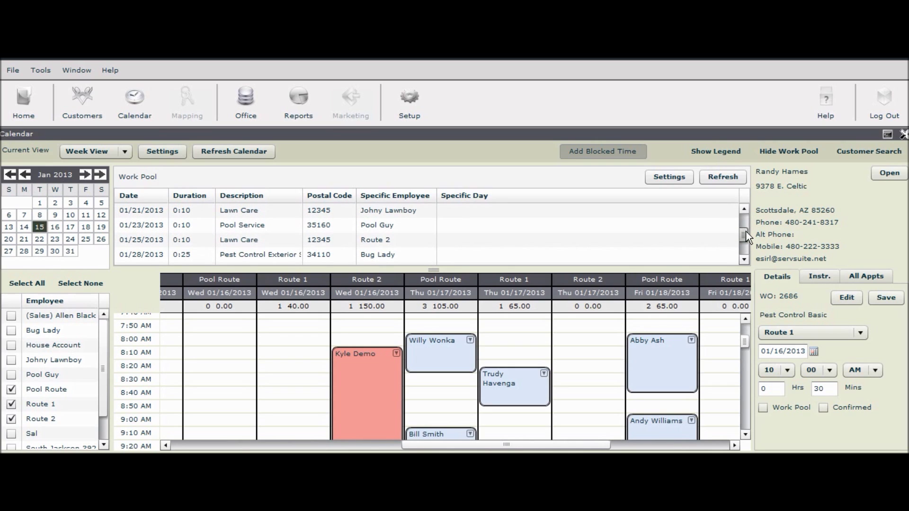
pyautogui.click(238, 220)
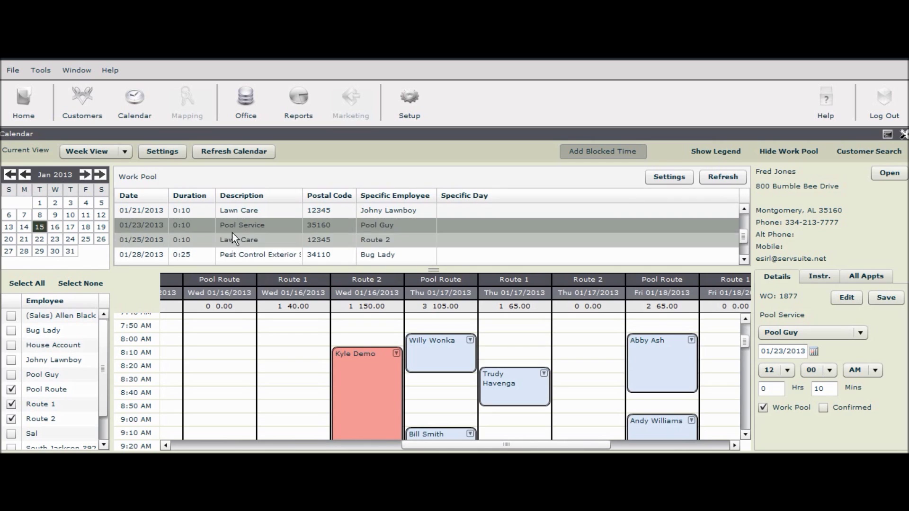
pyautogui.moveTo(235, 226); pyautogui.dragTo(268, 348)
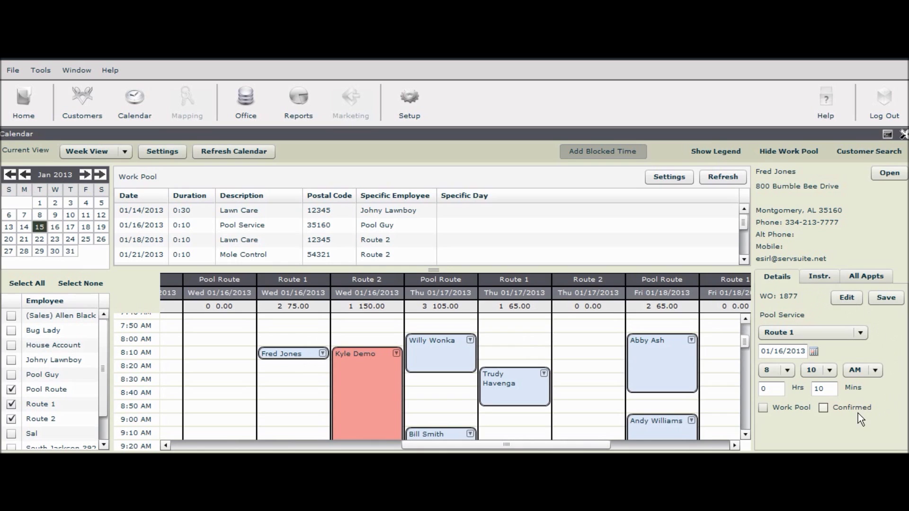
pyautogui.click(786, 152)
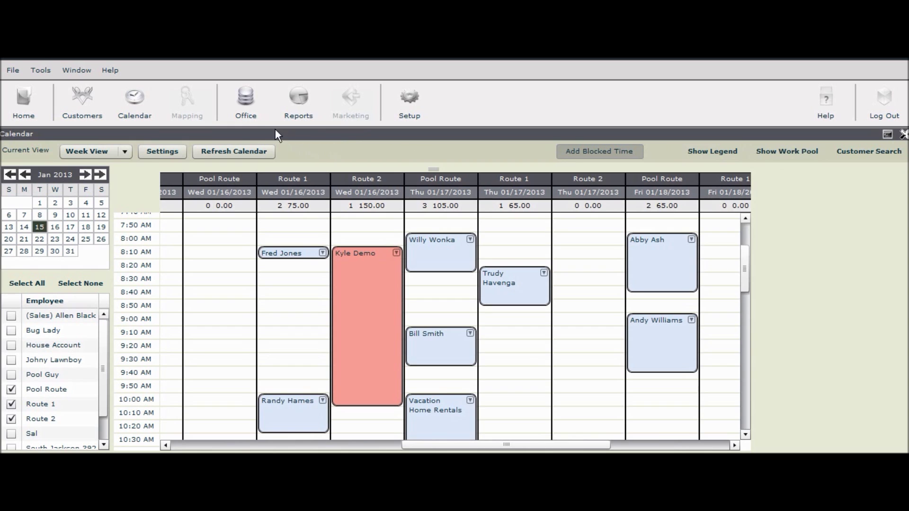
# Open the office option for printing work orders and set the scheduled date range from 01/16/2013 to 01/16/2013
pyautogui.click(248, 119)
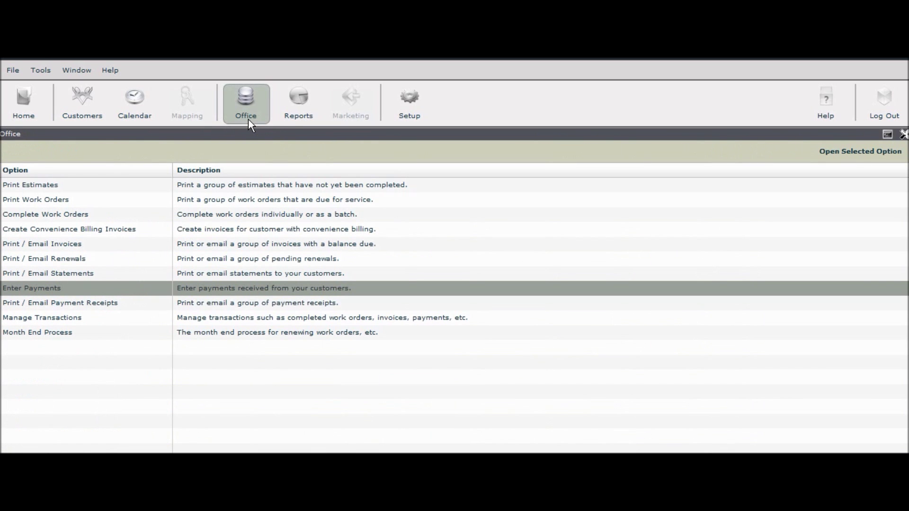
pyautogui.click(66, 198)
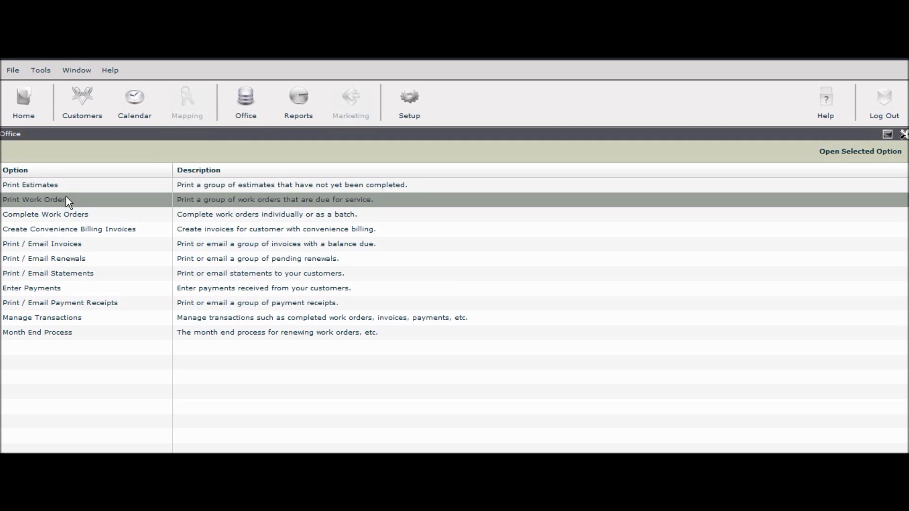
pyautogui.doubleClick(67, 197)
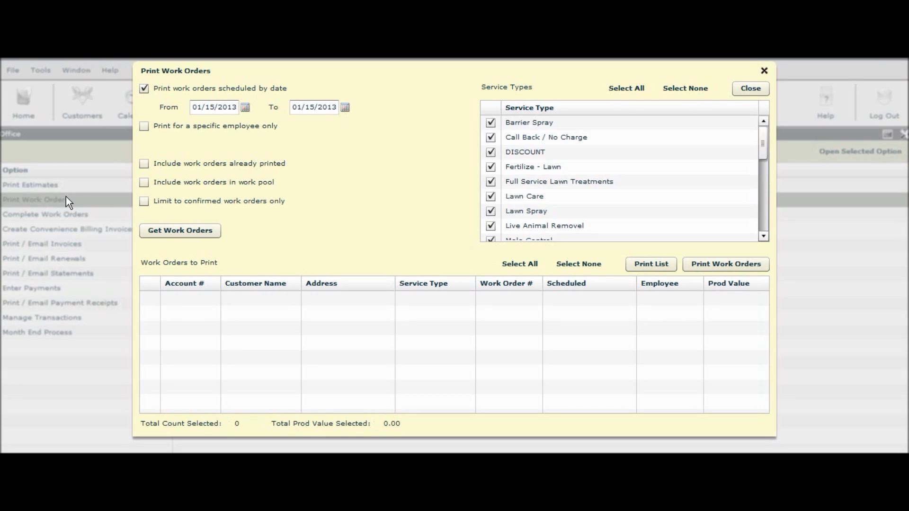
pyautogui.click(244, 107)
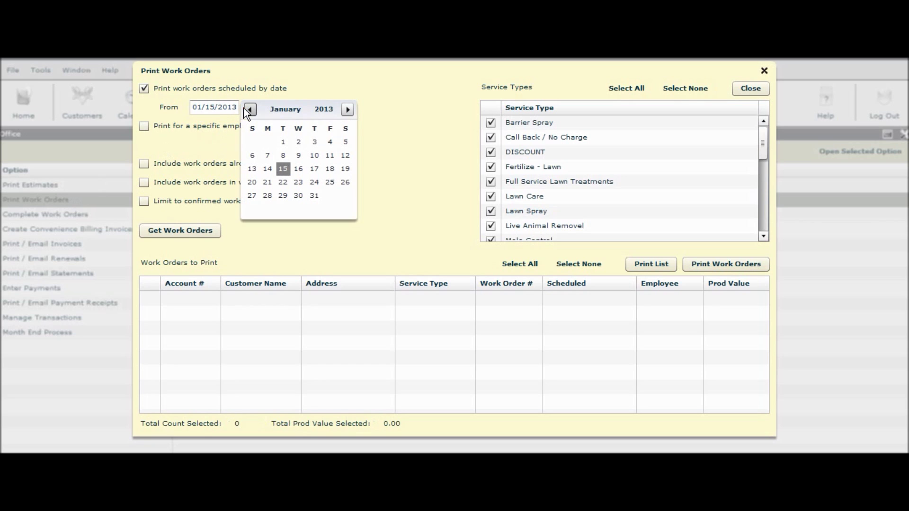
pyautogui.click(298, 169)
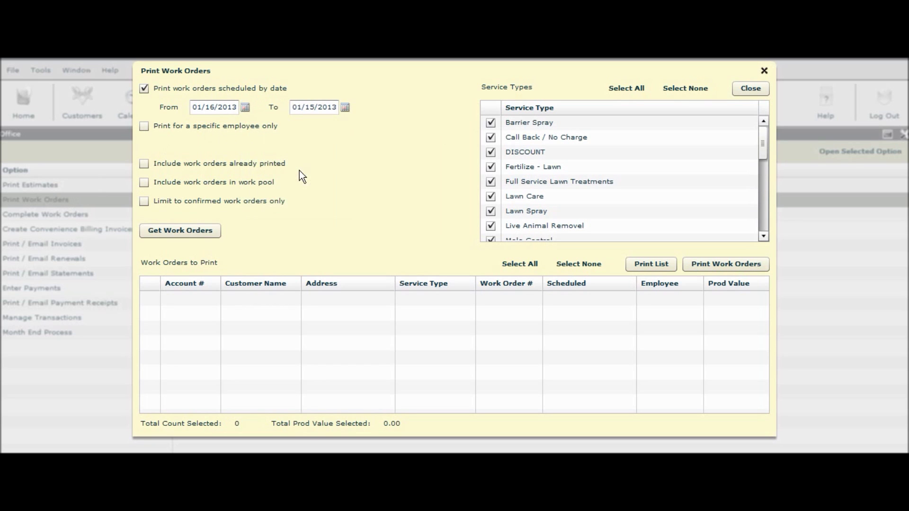
pyautogui.click(345, 108)
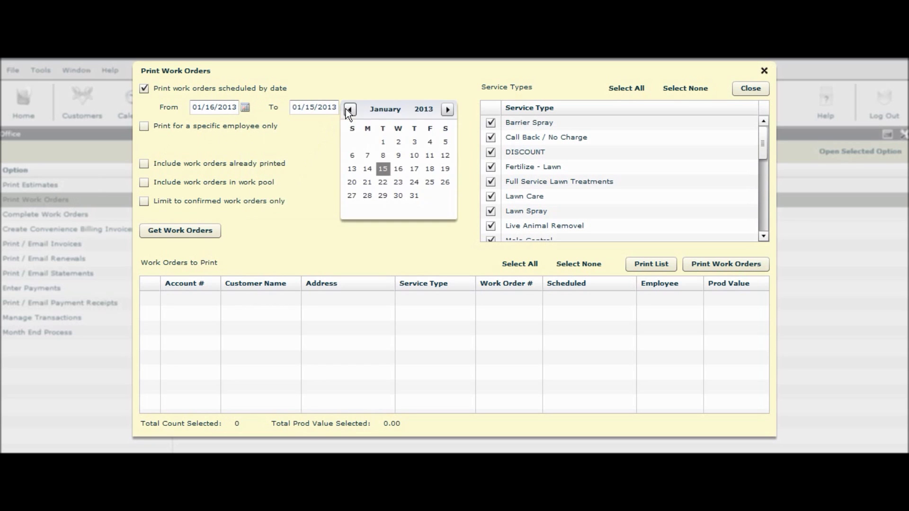
pyautogui.click(398, 170)
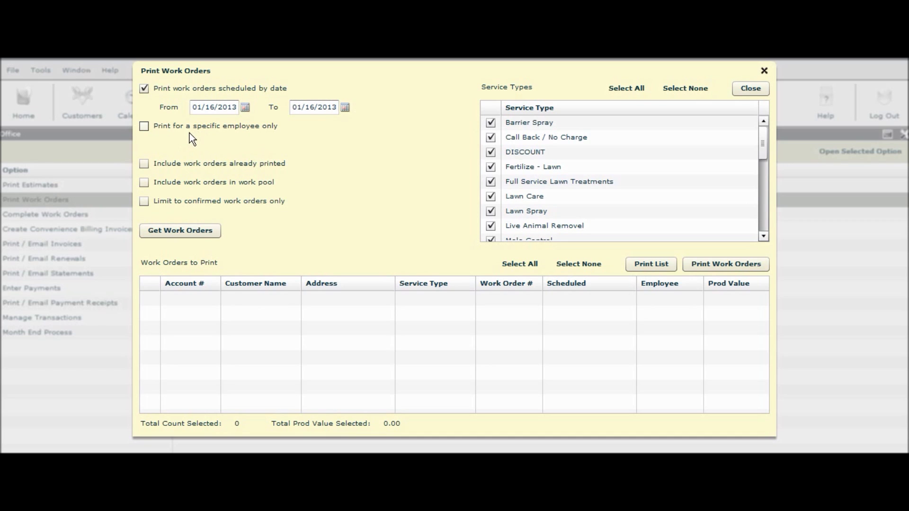
pyautogui.click(145, 127)
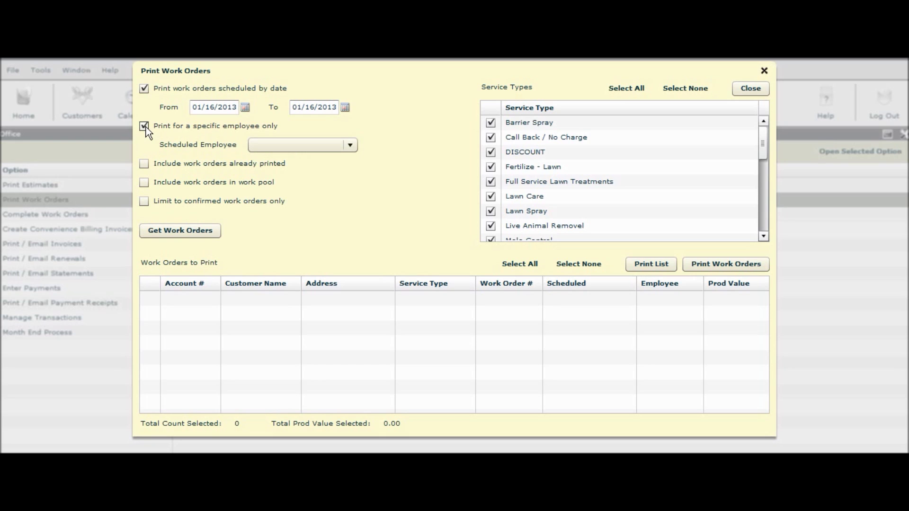
pyautogui.click(351, 146)
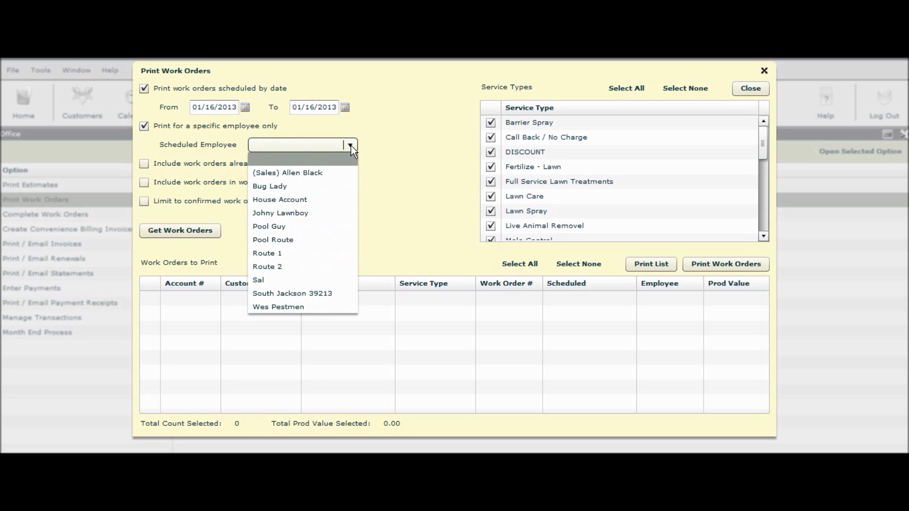
pyautogui.click(350, 145)
pyautogui.click(141, 125)
# Retrieve the work orders for the chosen date and print them all to PDF with the Default Work Order form
pyautogui.click(188, 231)
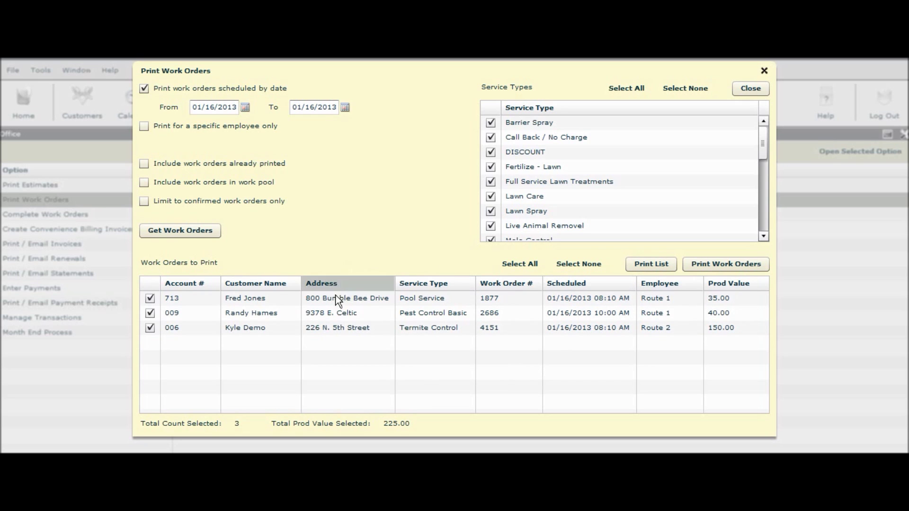
pyautogui.click(711, 265)
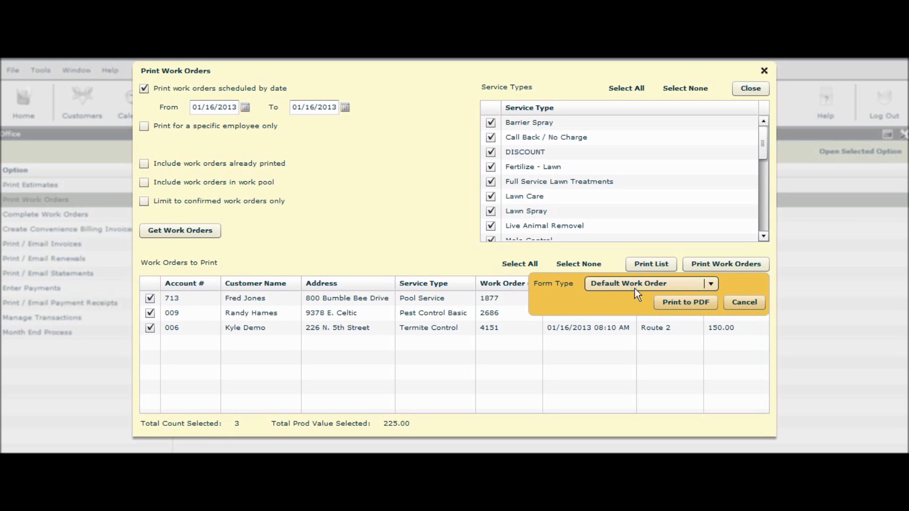
pyautogui.click(680, 302)
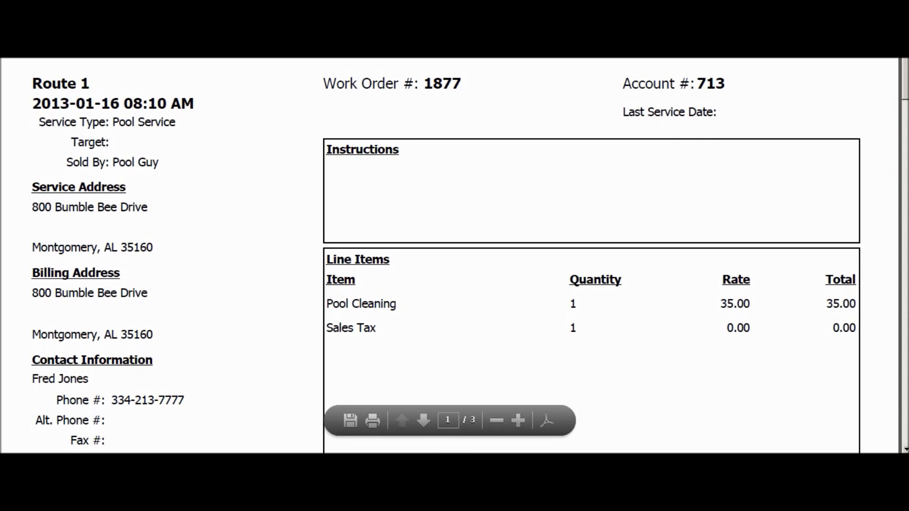
# Review the first work order in the generated PDF and mark the work orders as printed
pyautogui.click(496, 420)
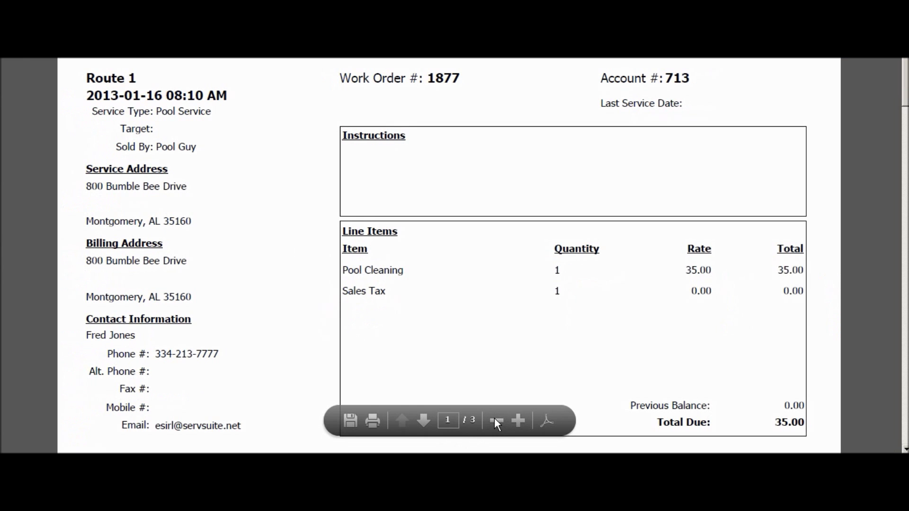
pyautogui.click(495, 419)
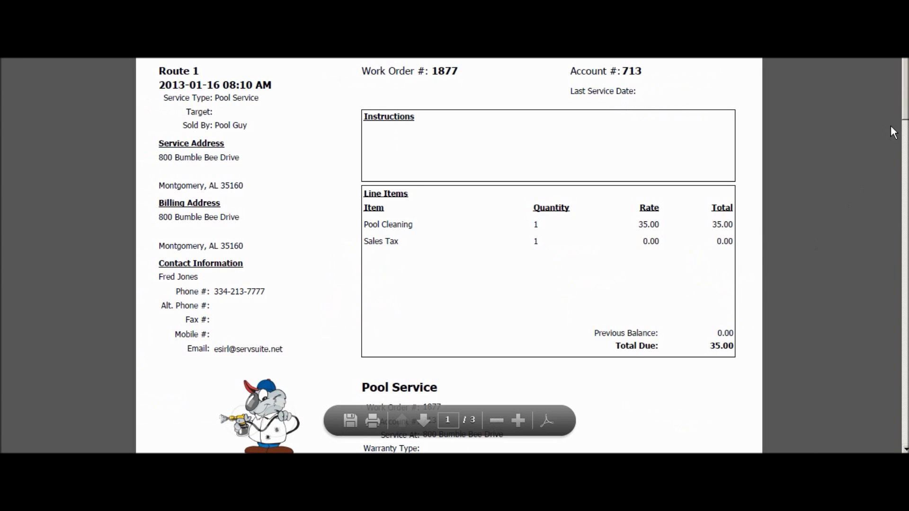
pyautogui.moveTo(905, 105); pyautogui.dragTo(906, 145)
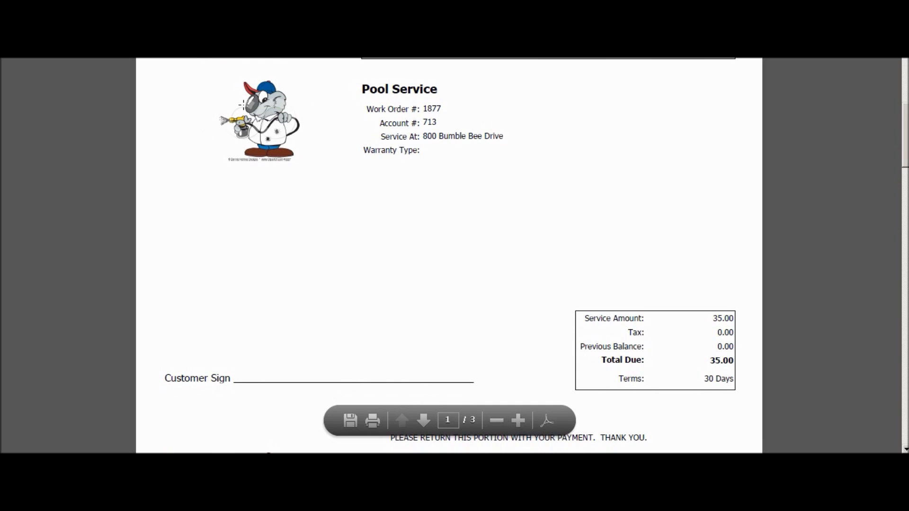
pyautogui.moveTo(906, 118); pyautogui.dragTo(905, 163)
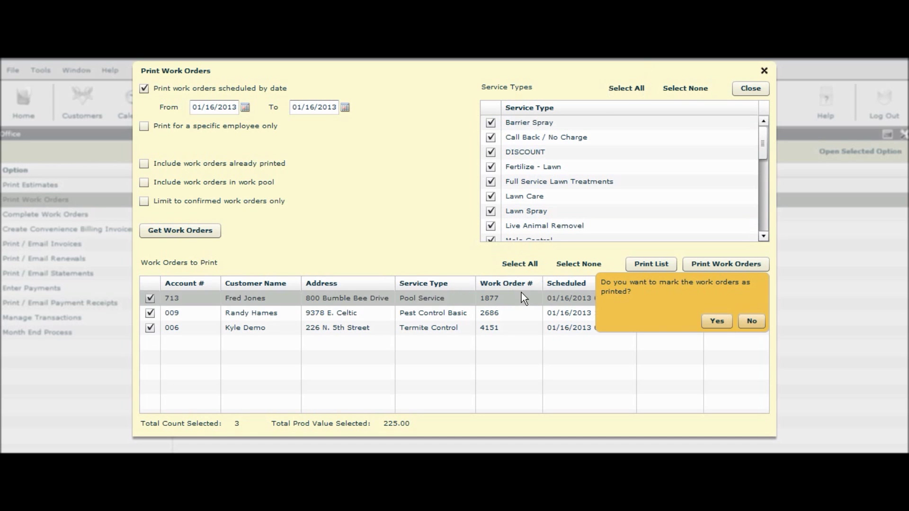
pyautogui.click(717, 322)
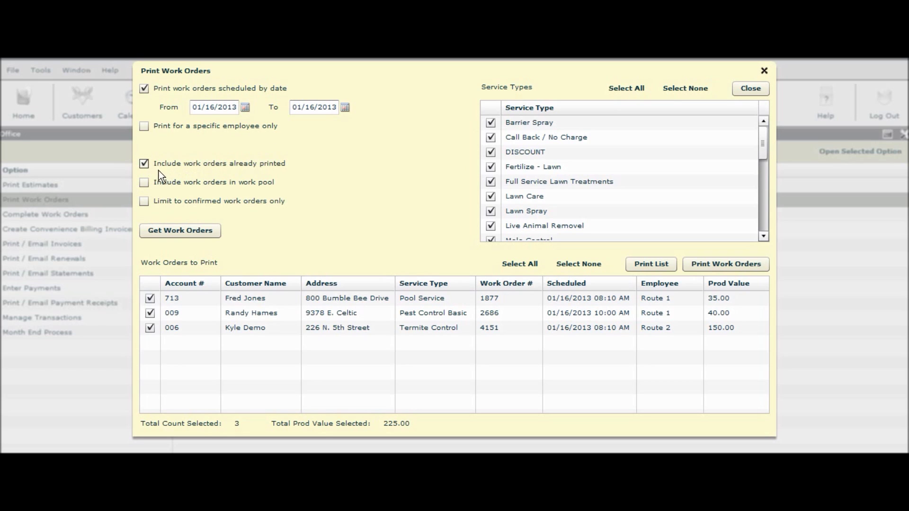
# Close the work order printing window, open Complete Work Orders, and set the scheduled date range from 01/16/2013 to 01/16/2013
pyautogui.click(743, 88)
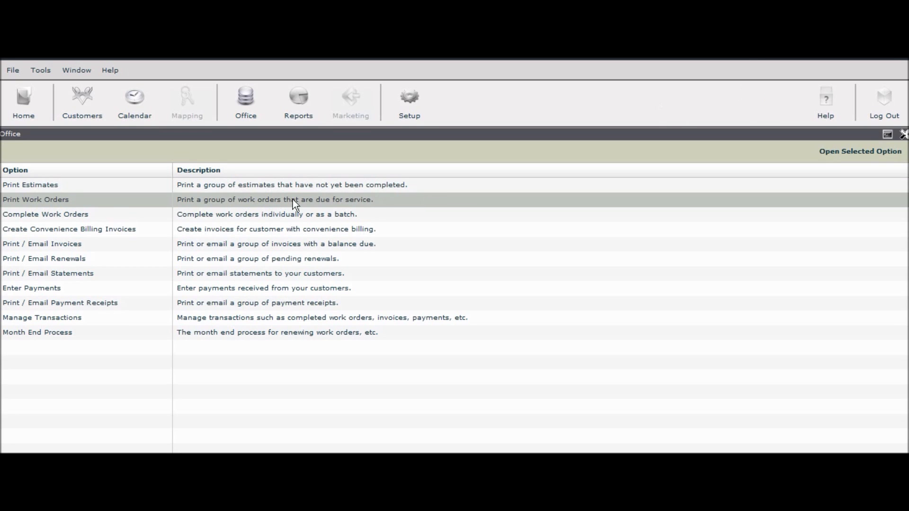
pyautogui.doubleClick(78, 215)
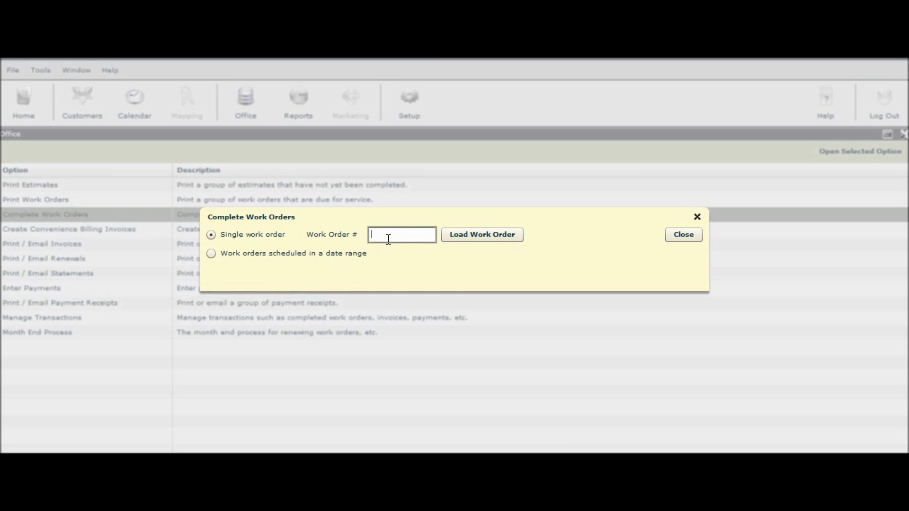
pyautogui.click(211, 254)
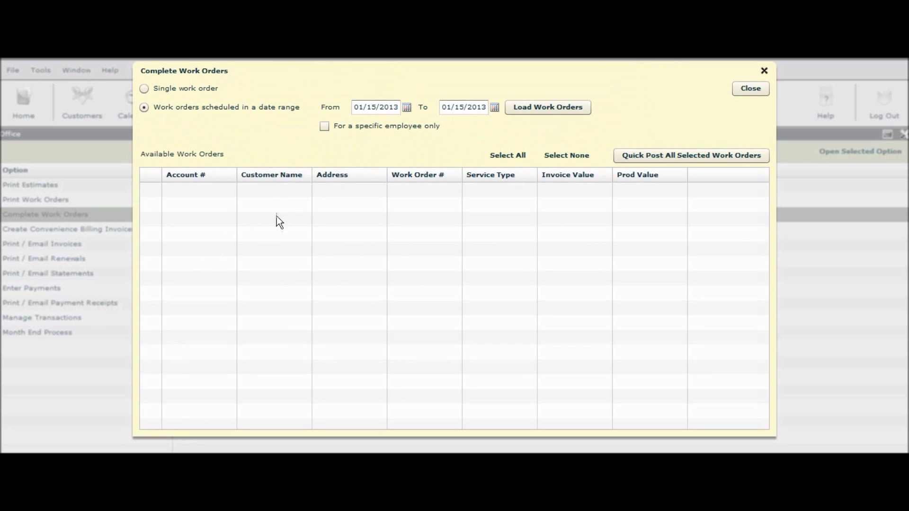
pyautogui.click(494, 108)
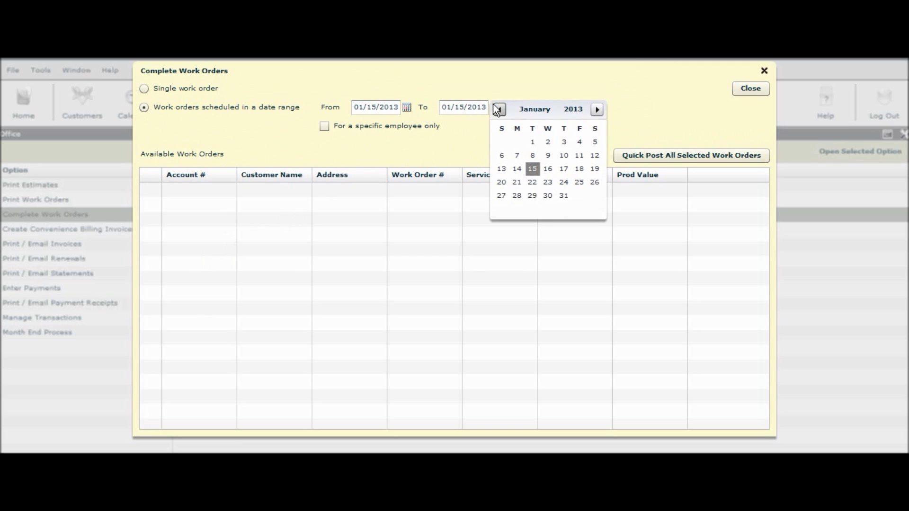
pyautogui.click(547, 168)
pyautogui.click(407, 108)
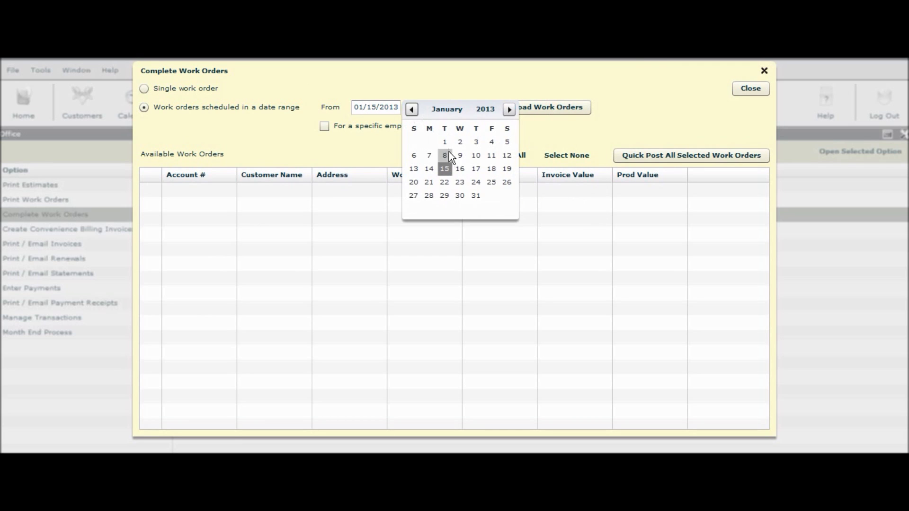
pyautogui.click(459, 170)
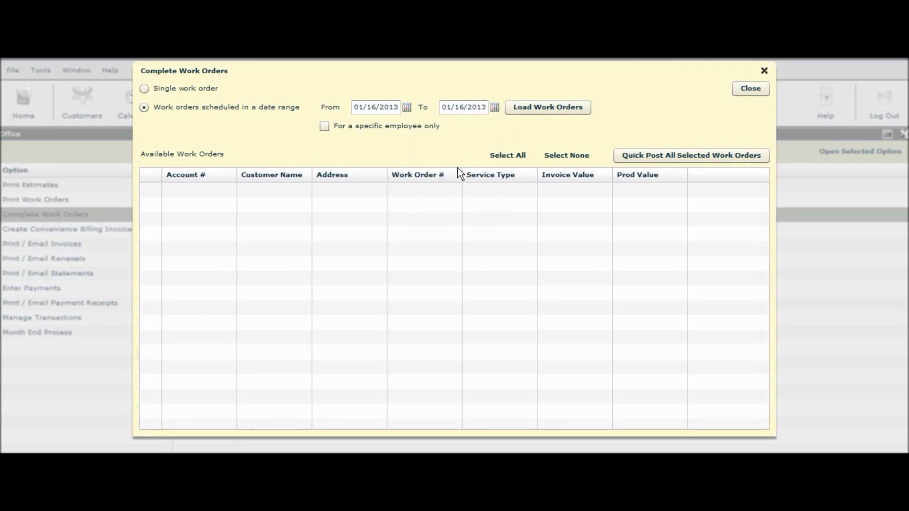
# Load the work orders scheduled in the chosen date range for all employees
pyautogui.click(325, 125)
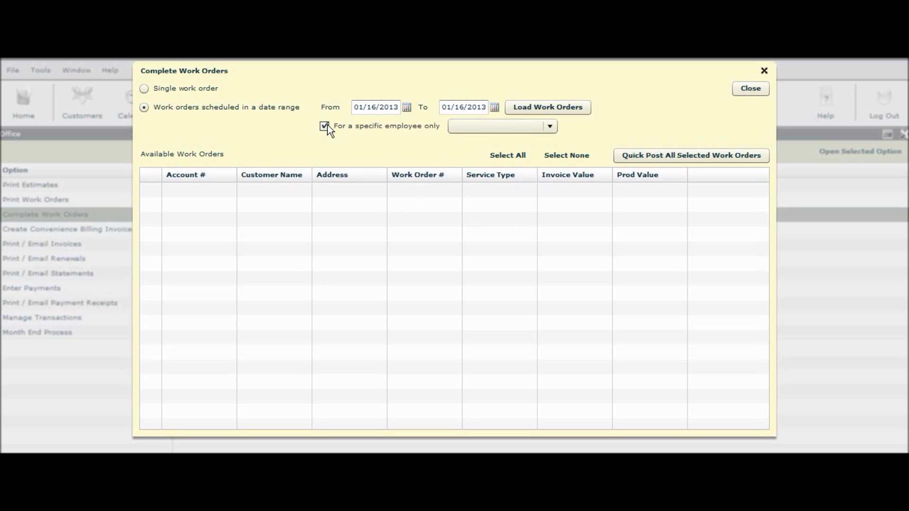
pyautogui.click(325, 125)
pyautogui.click(527, 112)
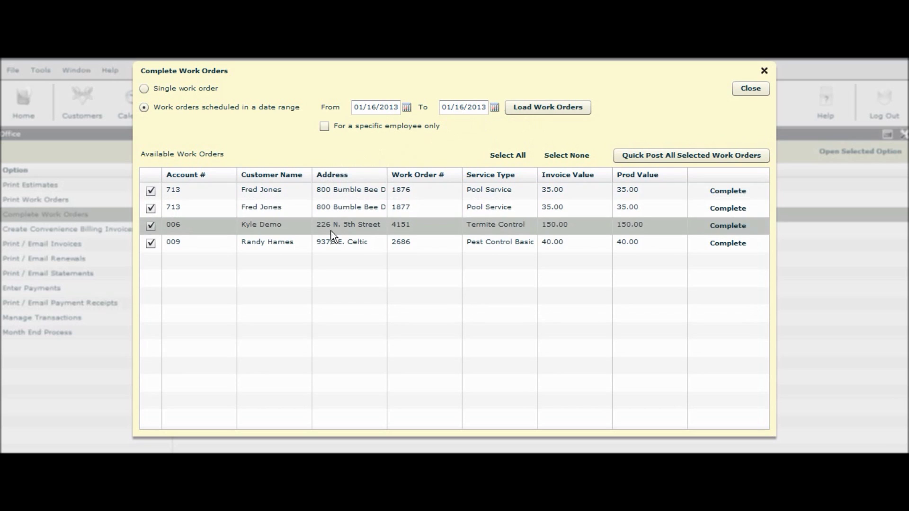
# Quick post all the selected work orders and close the Complete Work Orders window
pyautogui.click(649, 156)
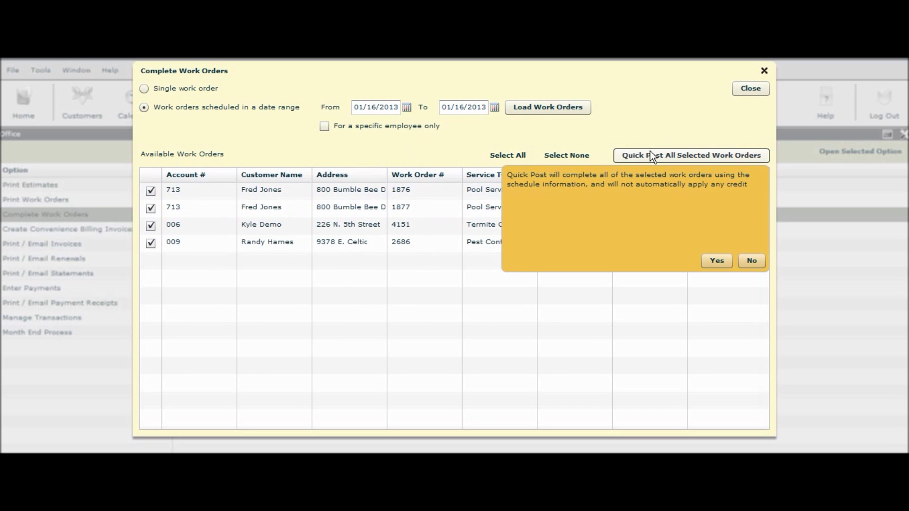
pyautogui.click(716, 262)
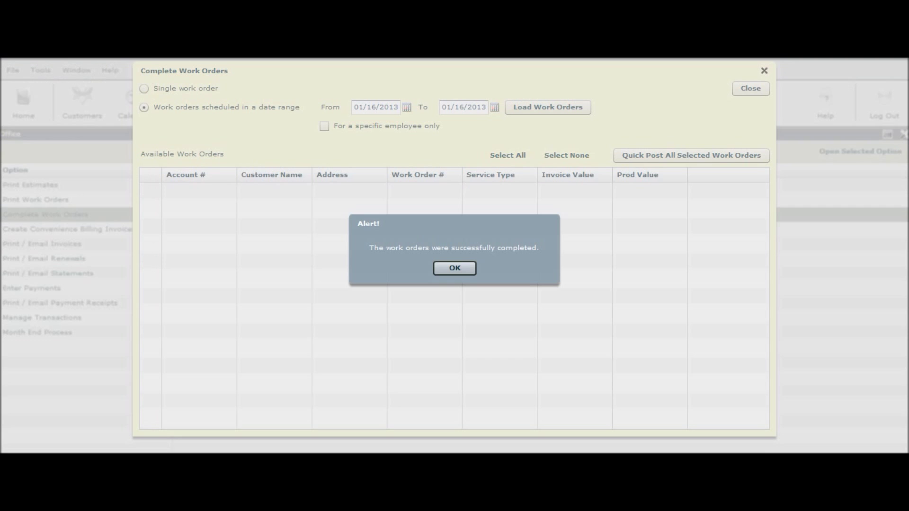
pyautogui.click(454, 266)
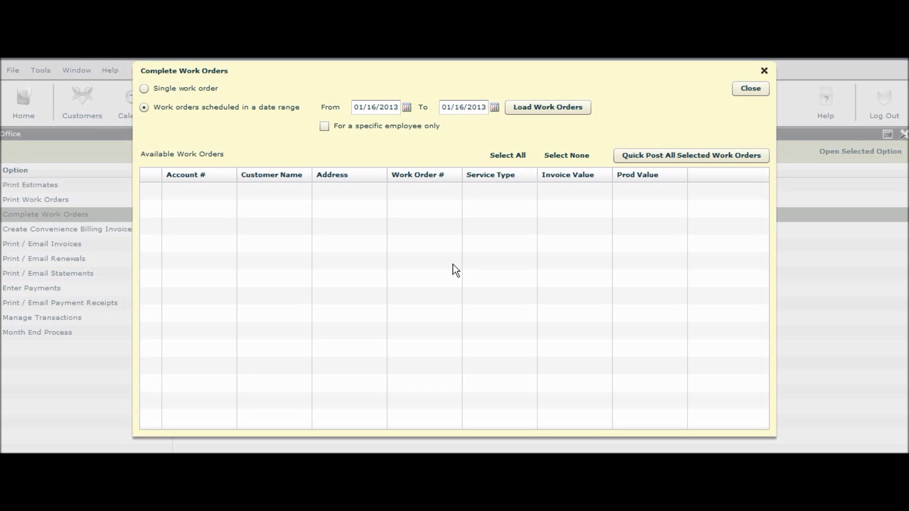
pyautogui.click(753, 91)
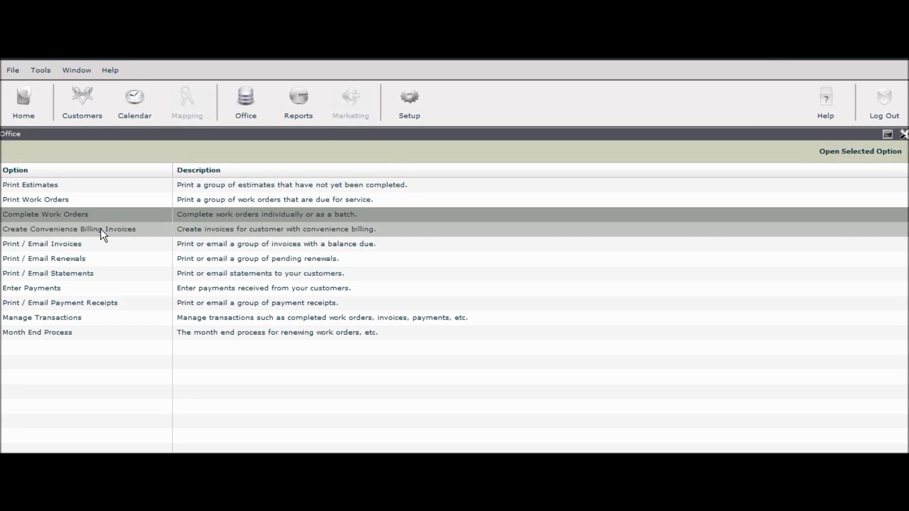
# Retrieve the invoices dated 01/15/2013 in the Print / Email Invoices option, review the list, and close it
pyautogui.doubleClick(72, 246)
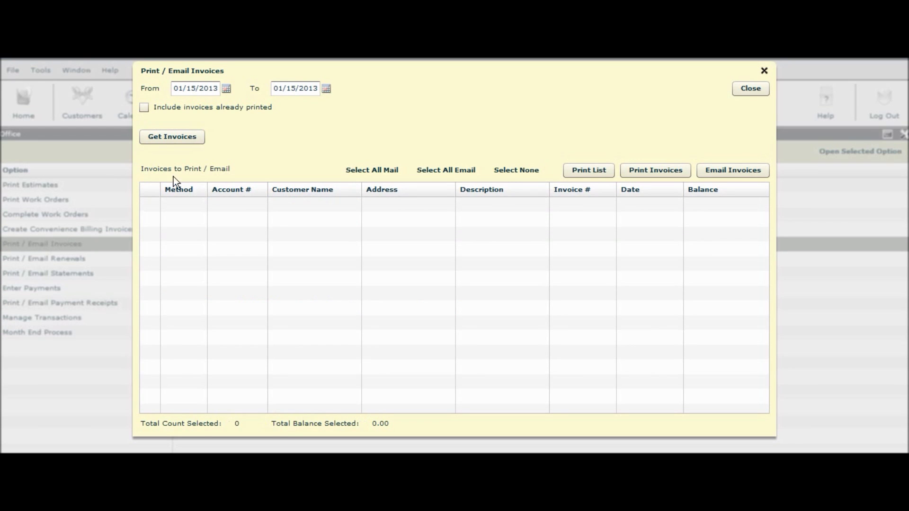
pyautogui.click(163, 136)
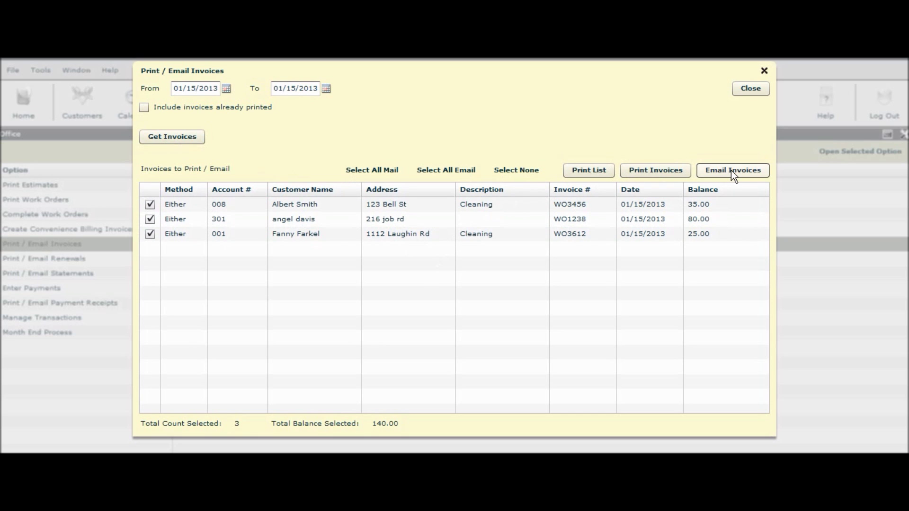
pyautogui.click(755, 94)
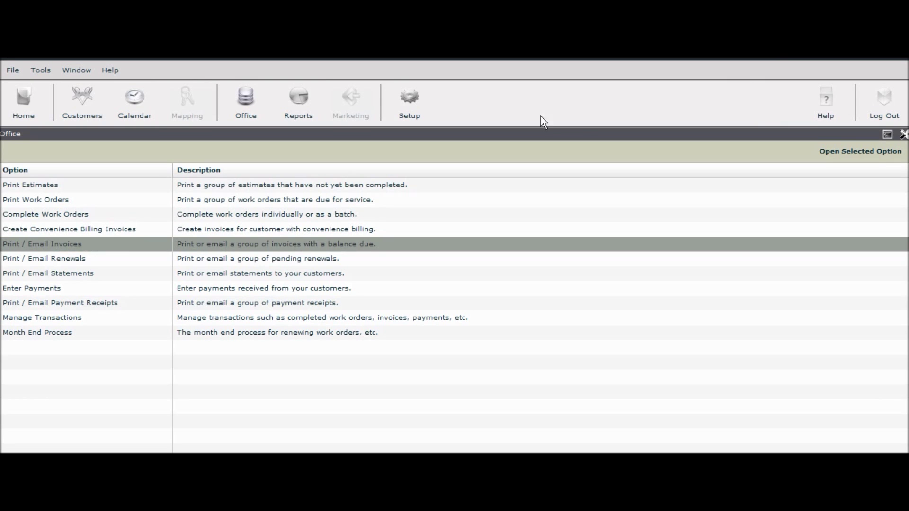
# View the settings of the Print / Email Renewals and Print / Email Statements options, closing each one
pyautogui.doubleClick(83, 261)
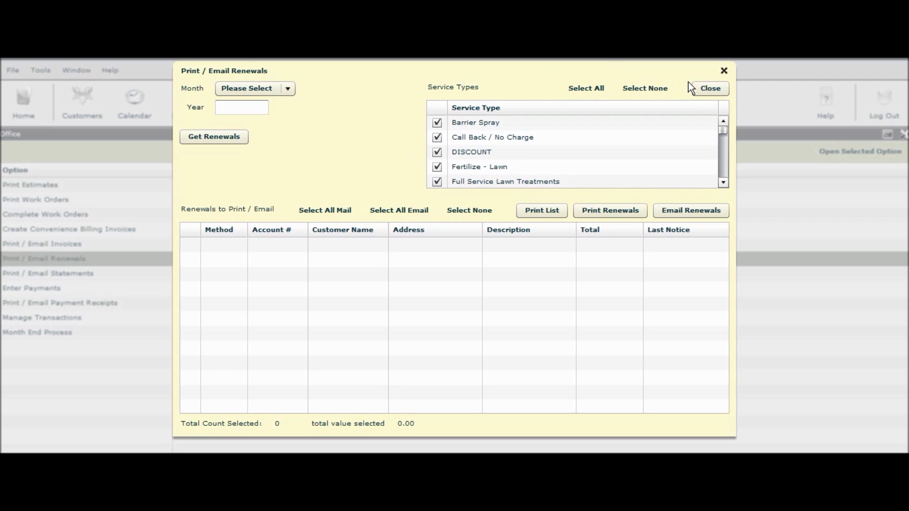
pyautogui.click(710, 88)
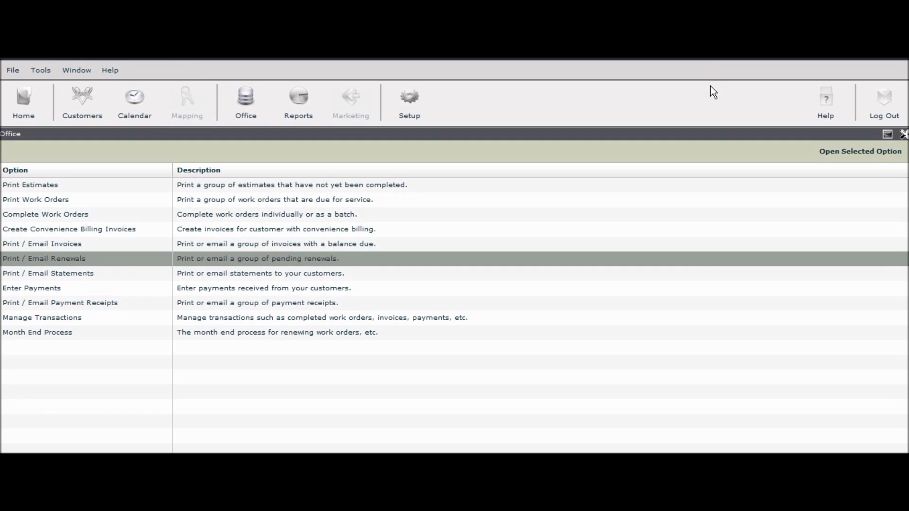
pyautogui.doubleClick(70, 274)
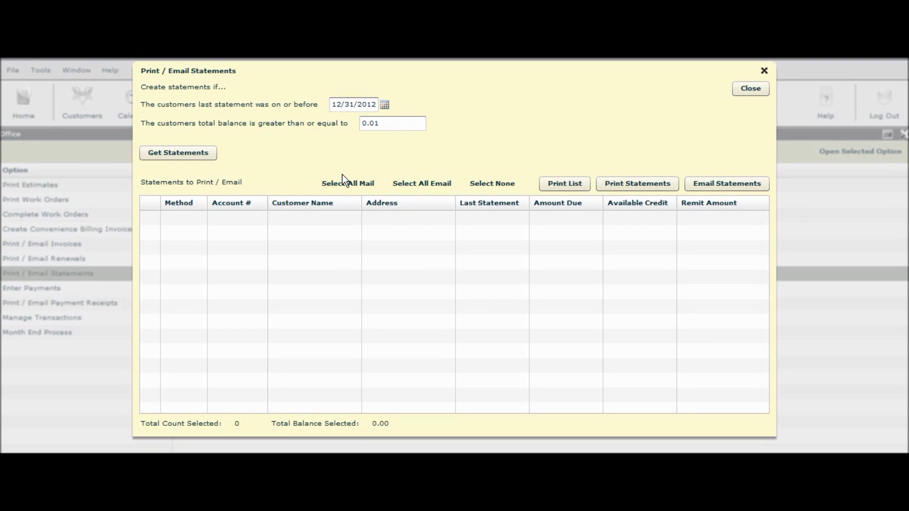
pyautogui.click(751, 89)
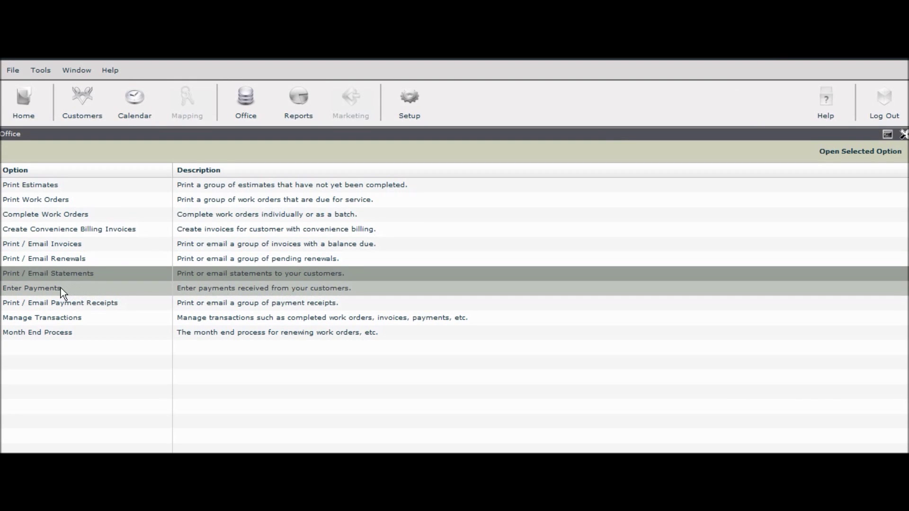
# Open Enter Payments, search accounts by customer name with "a", and load the customer with the 143.60 balance
pyautogui.doubleClick(61, 288)
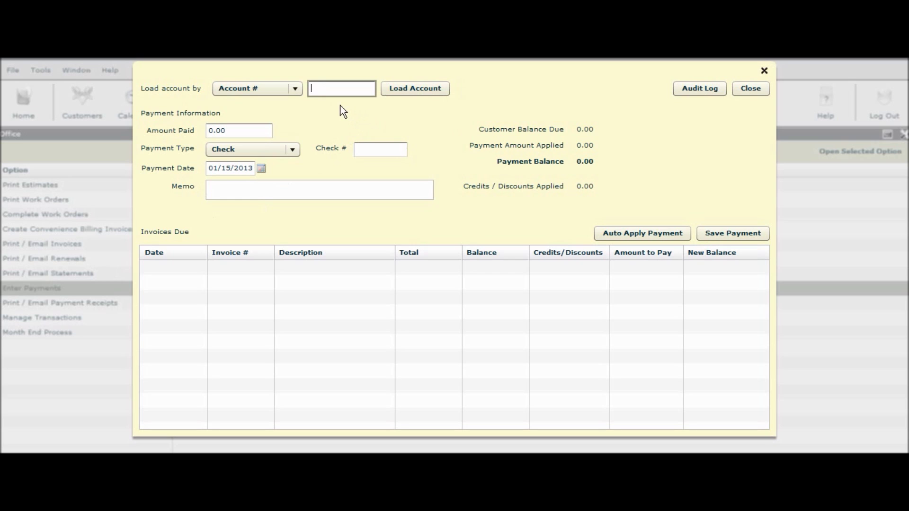
pyautogui.click(295, 89)
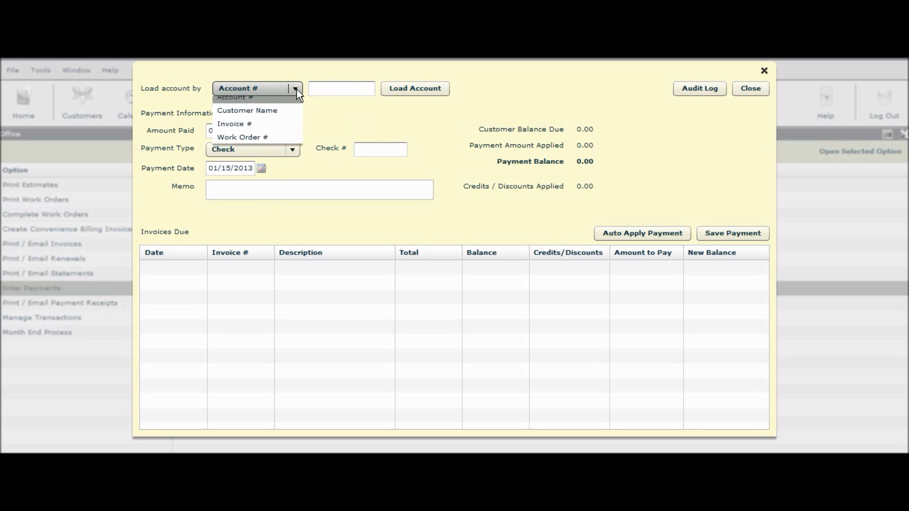
pyautogui.click(275, 118)
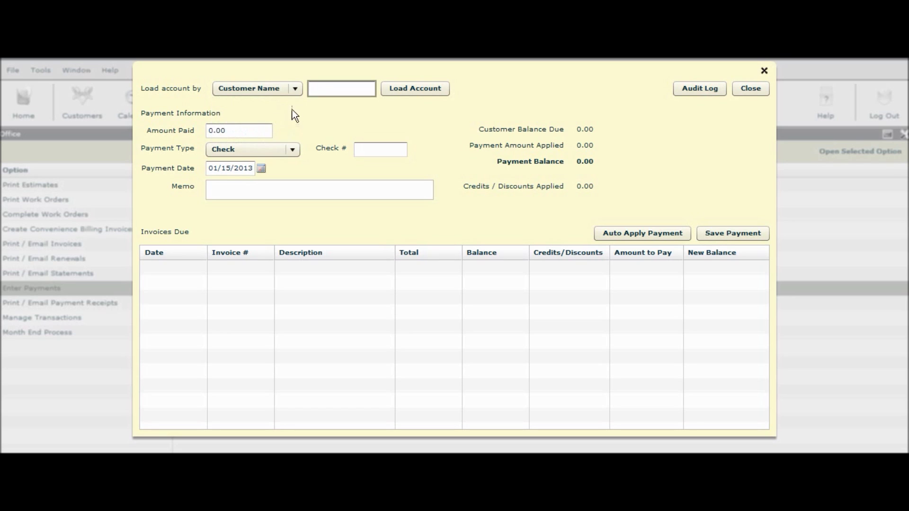
pyautogui.write('a')
pyautogui.click(414, 89)
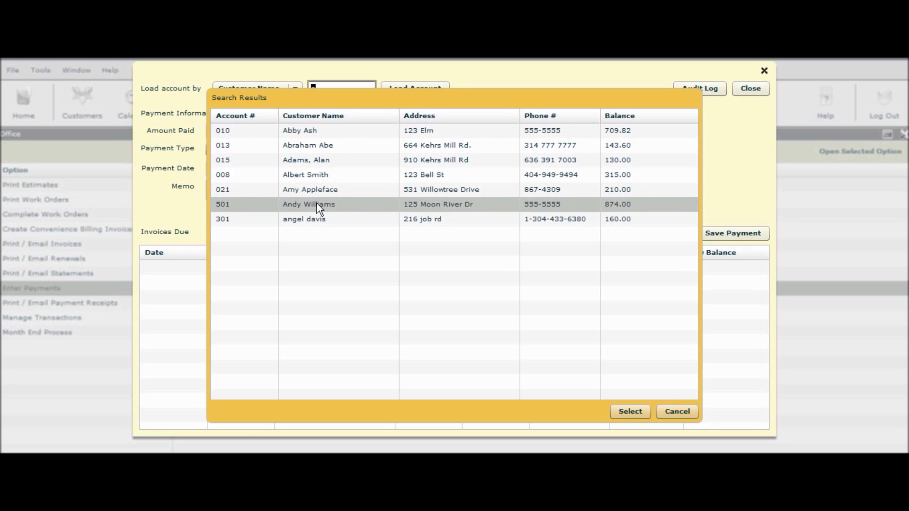
pyautogui.click(317, 145)
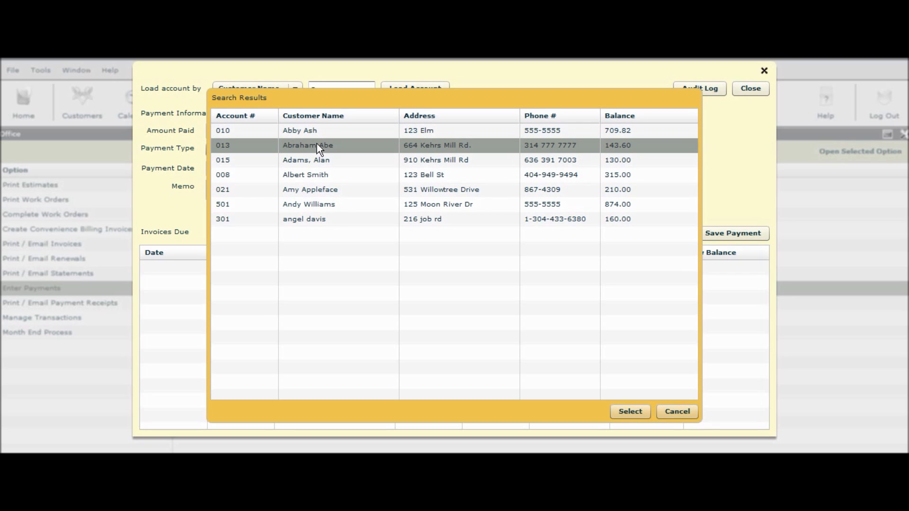
pyautogui.doubleClick(317, 145)
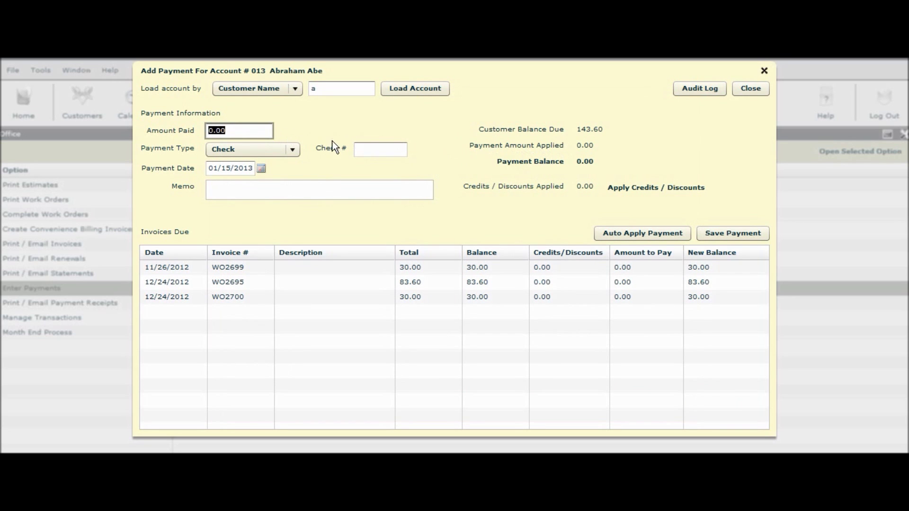
# Enter a Cash payment of 143.60, auto-apply it to the invoices due, save it, and close the payment window
pyautogui.write('143.60')
pyautogui.click(293, 149)
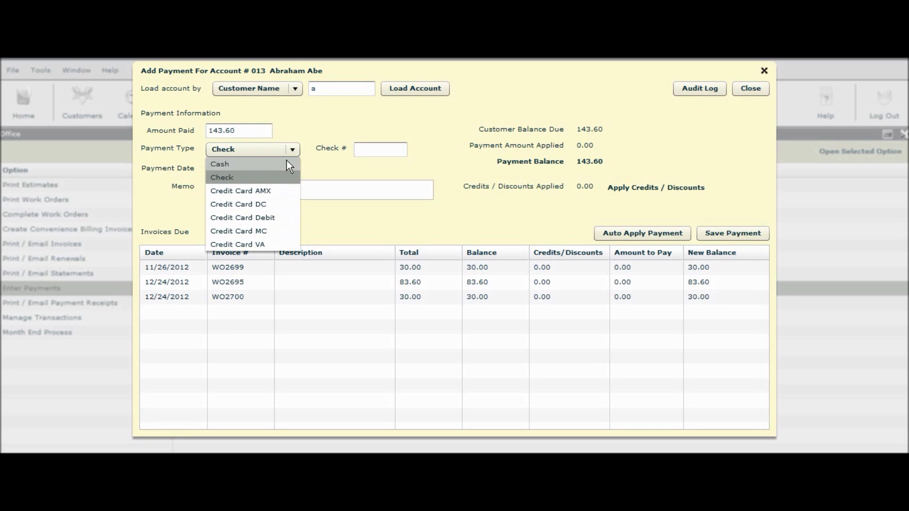
pyautogui.click(283, 164)
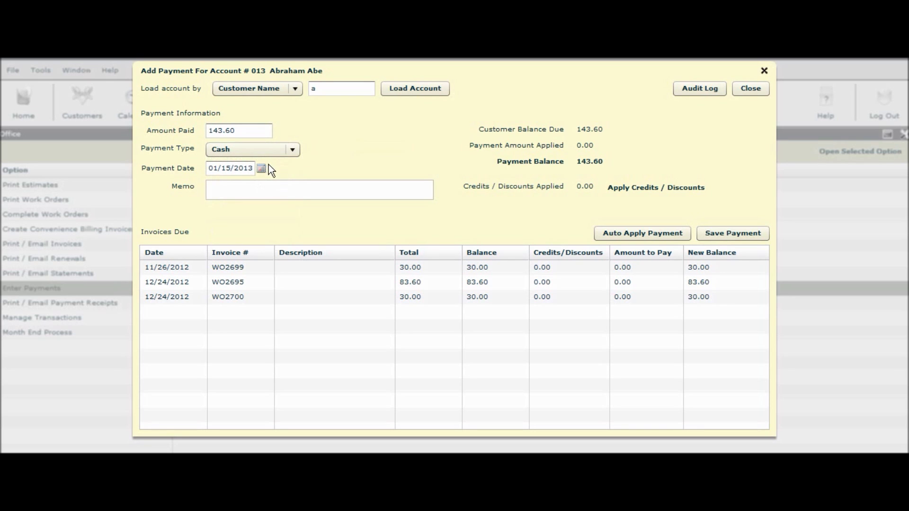
pyautogui.click(637, 235)
pyautogui.click(721, 234)
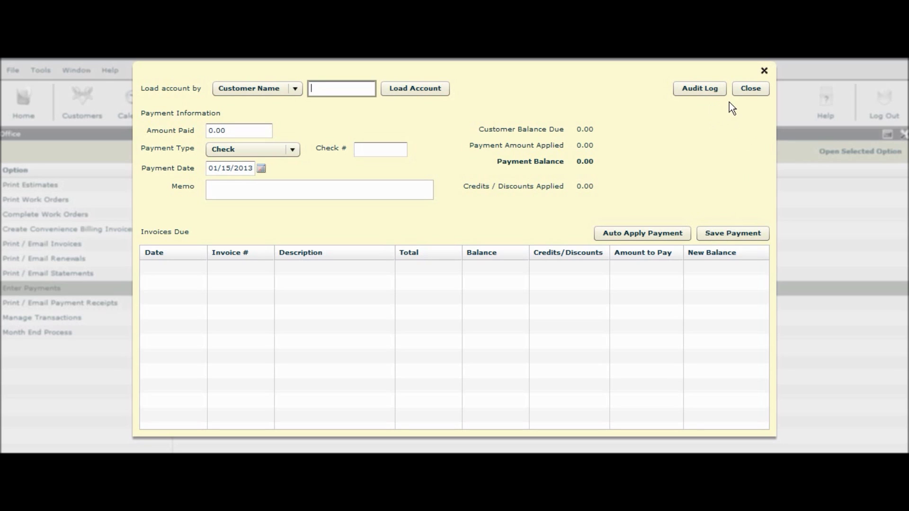
pyautogui.click(752, 90)
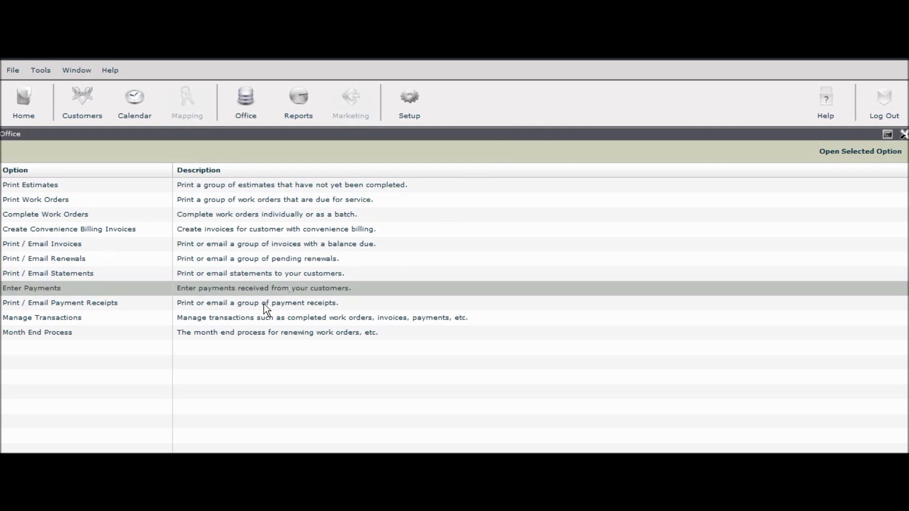
# View the Print / Email Payment Receipts option and close it
pyautogui.doubleClick(118, 306)
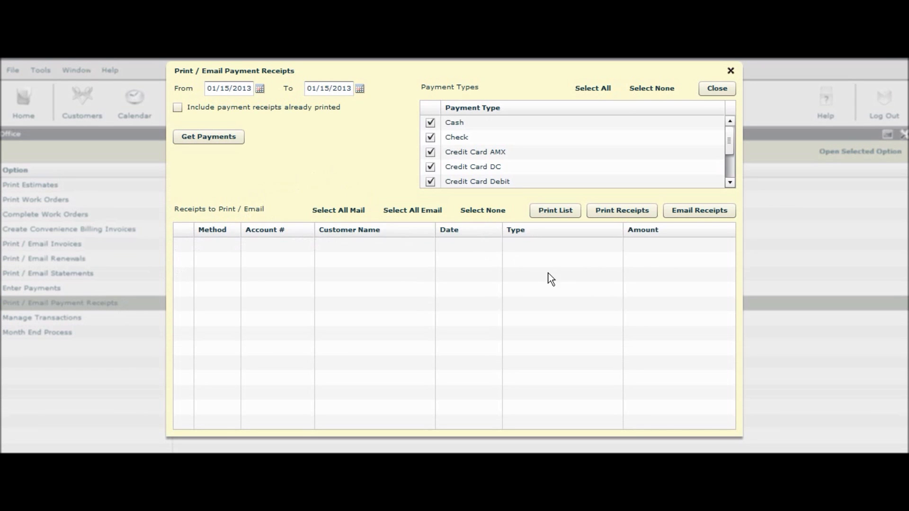
pyautogui.click(717, 89)
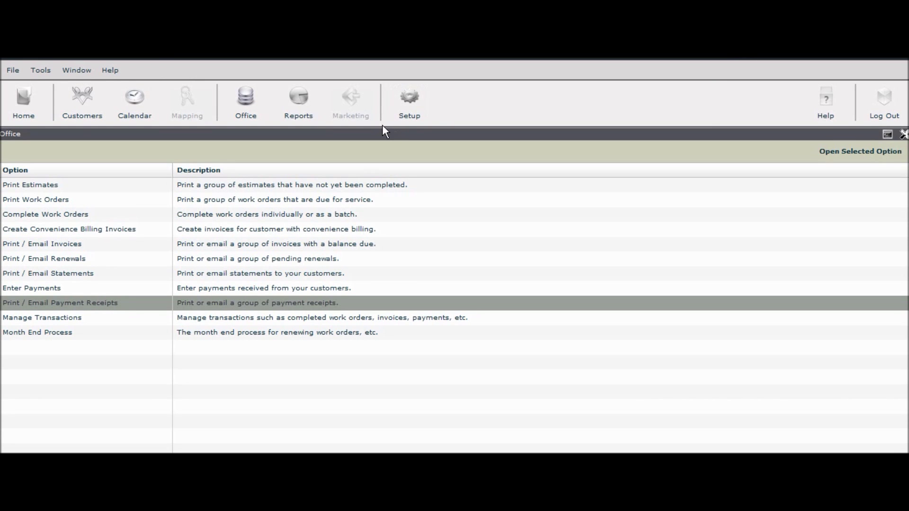
# Go to the Reports section and open the custom Monthly Mailing list report for editing
pyautogui.click(305, 115)
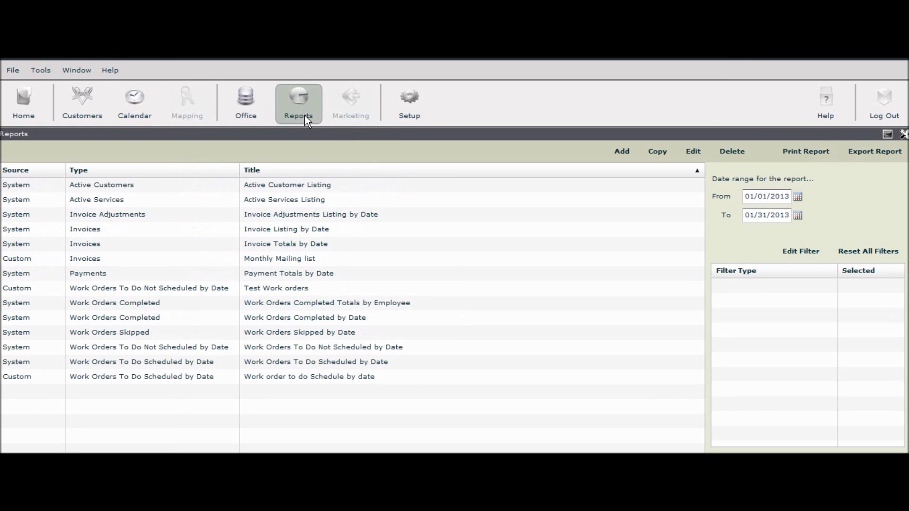
pyautogui.click(422, 181)
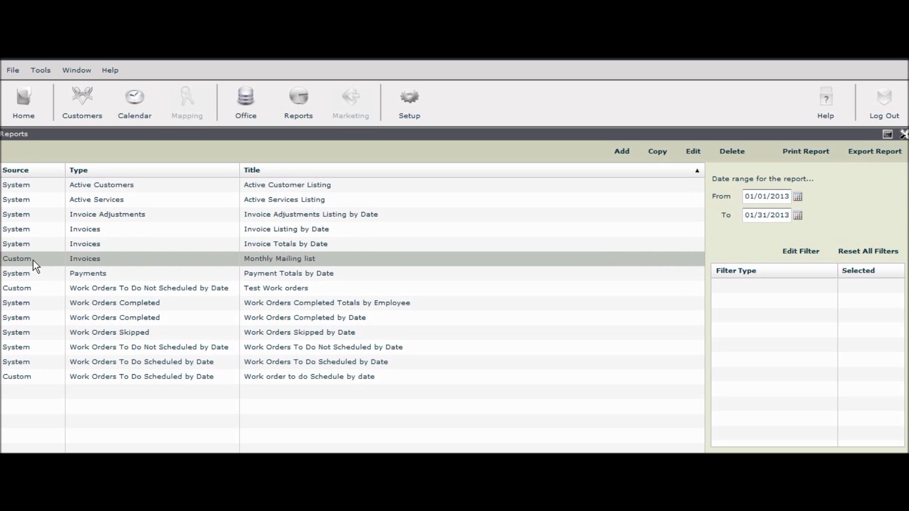
pyautogui.doubleClick(93, 259)
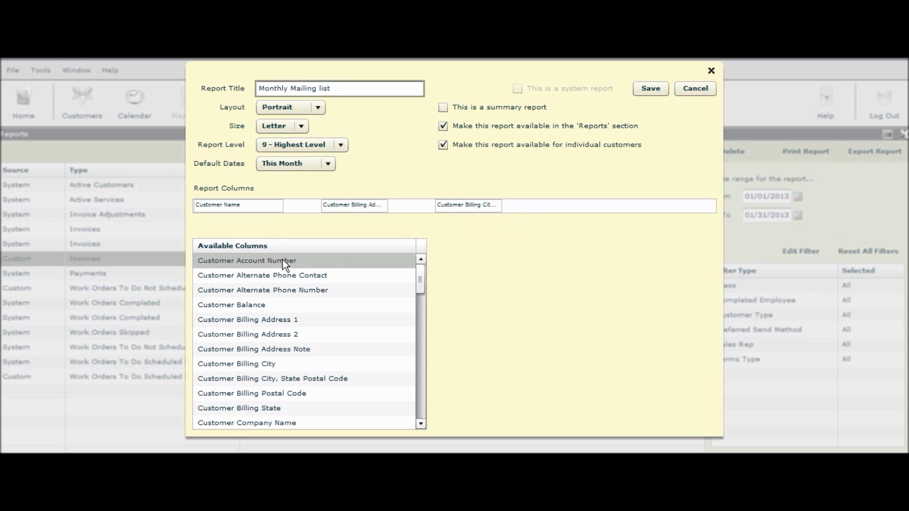
# Add a Customer Account Number column after the billing city column in the Monthly Mailing list report, confirm its column settings, and save the report
pyautogui.moveTo(268, 263); pyautogui.dragTo(596, 210)
pyautogui.doubleClick(596, 209)
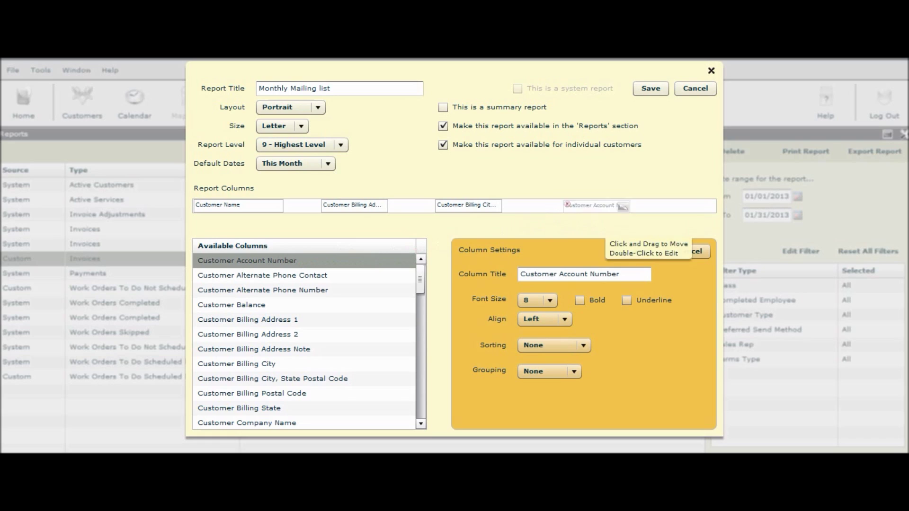
pyautogui.click(640, 250)
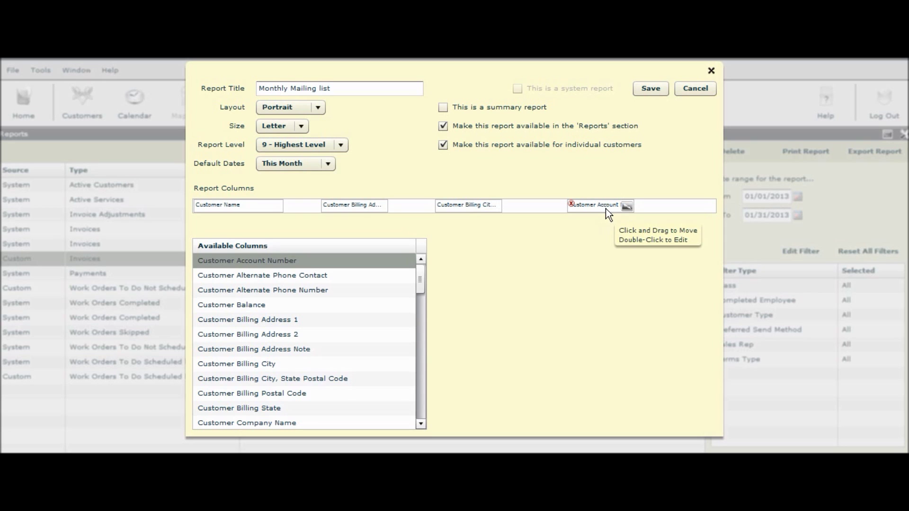
pyautogui.click(653, 90)
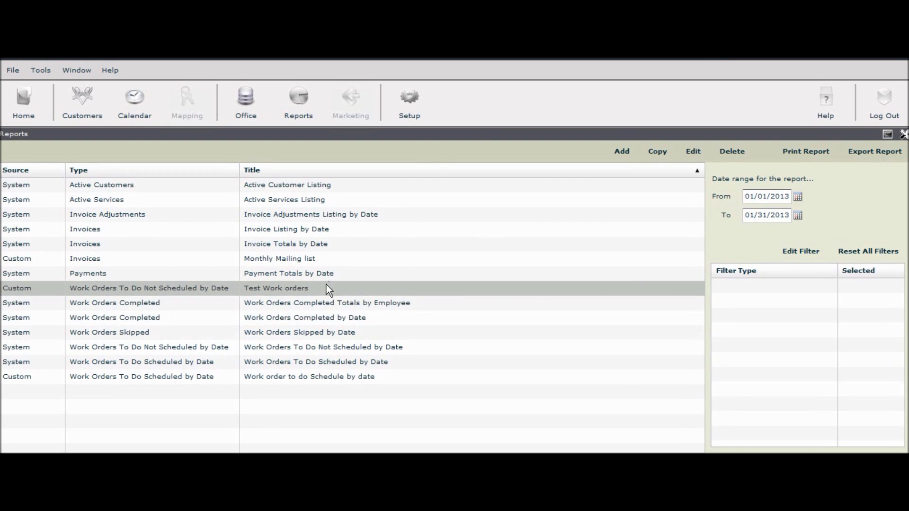
# View the filters for the Work Orders Skipped by Date report, then go to Setup and look through its options
pyautogui.click(284, 334)
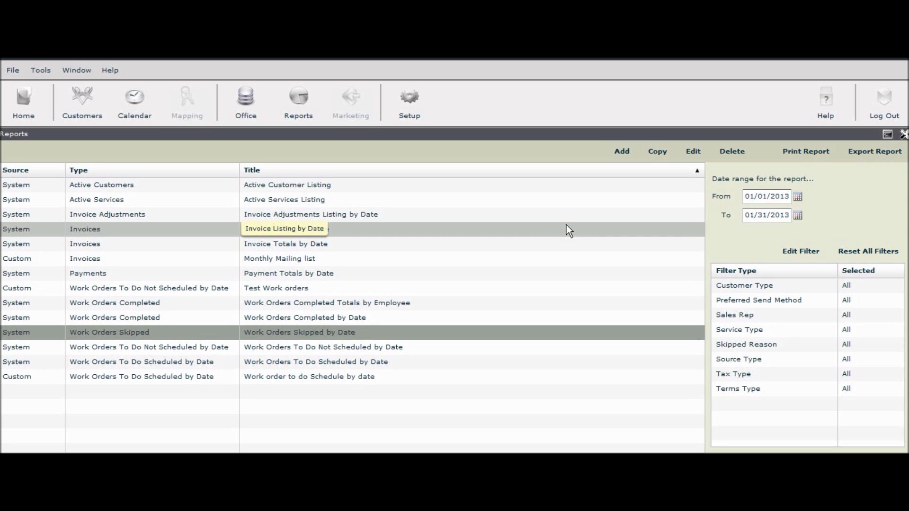
pyautogui.click(408, 117)
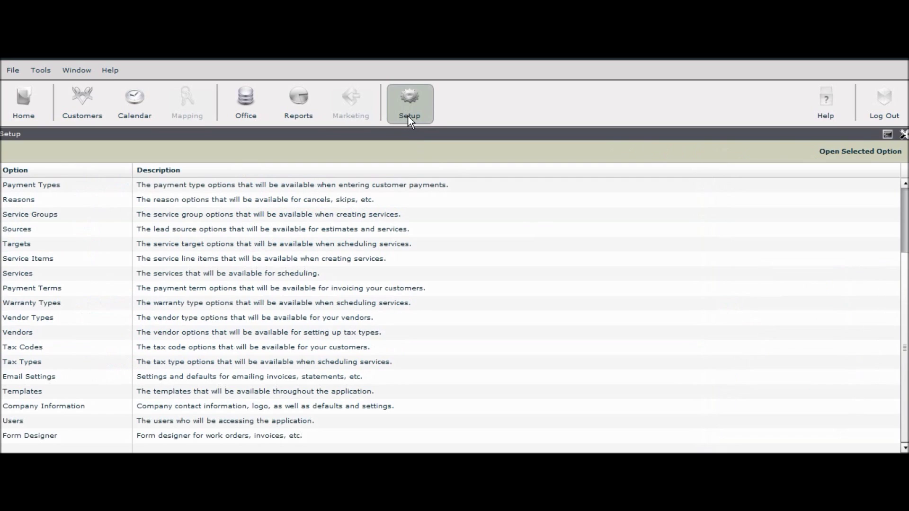
pyautogui.click(904, 331)
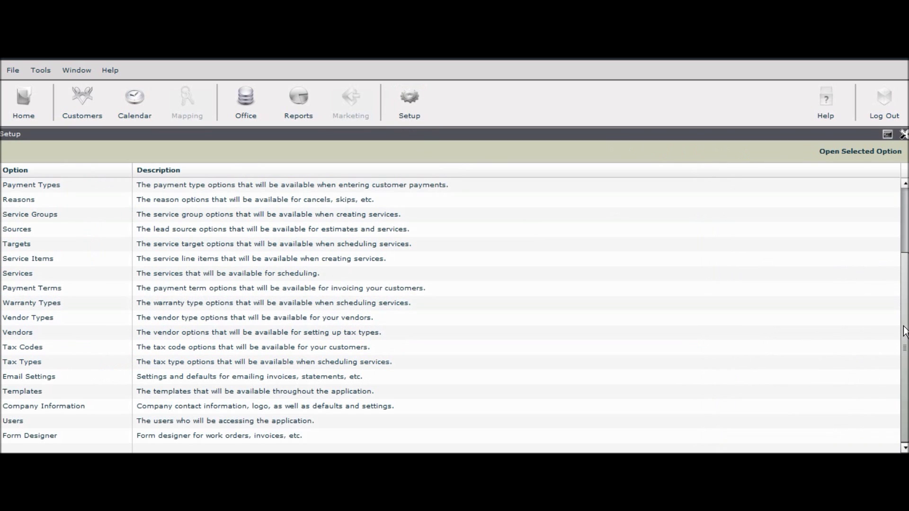
pyautogui.moveTo(904, 332); pyautogui.dragTo(904, 251)
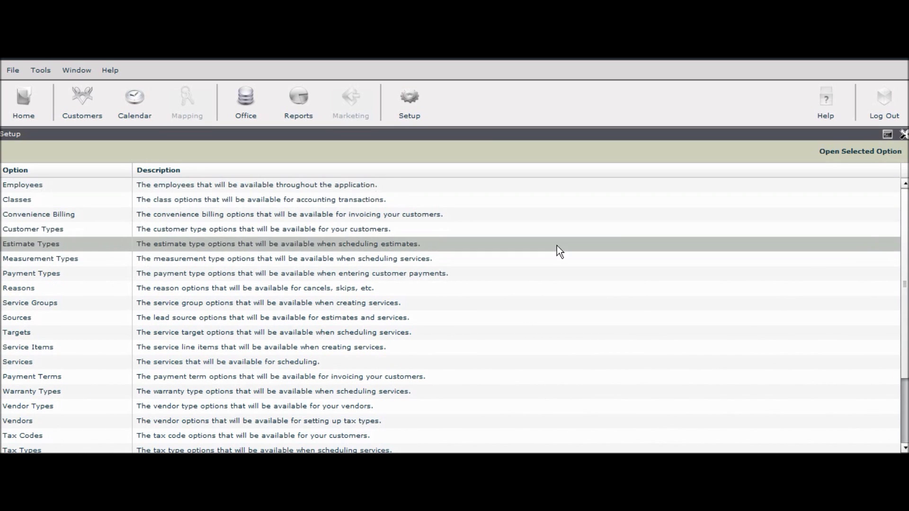
pyautogui.moveTo(904, 287); pyautogui.dragTo(905, 354)
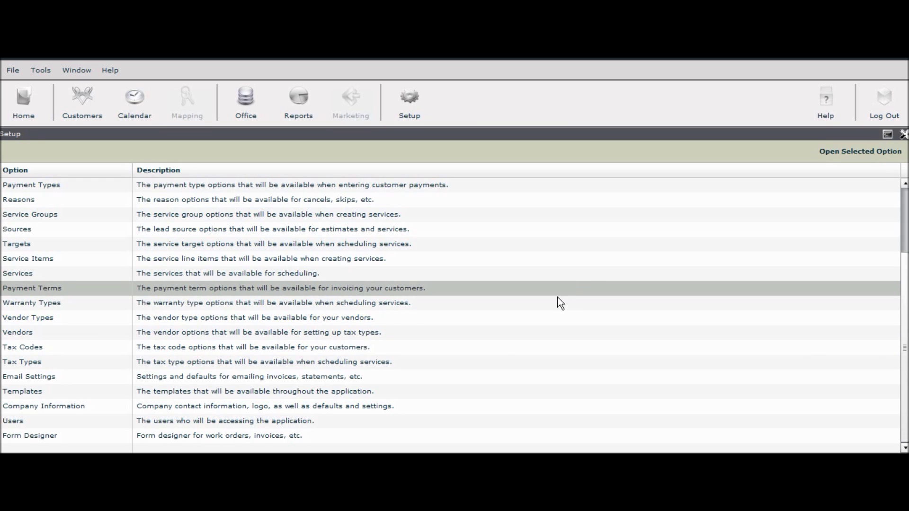
# Open the Form Designer, view the Default Work Order form's layout, and close the form without saving
pyautogui.doubleClick(296, 436)
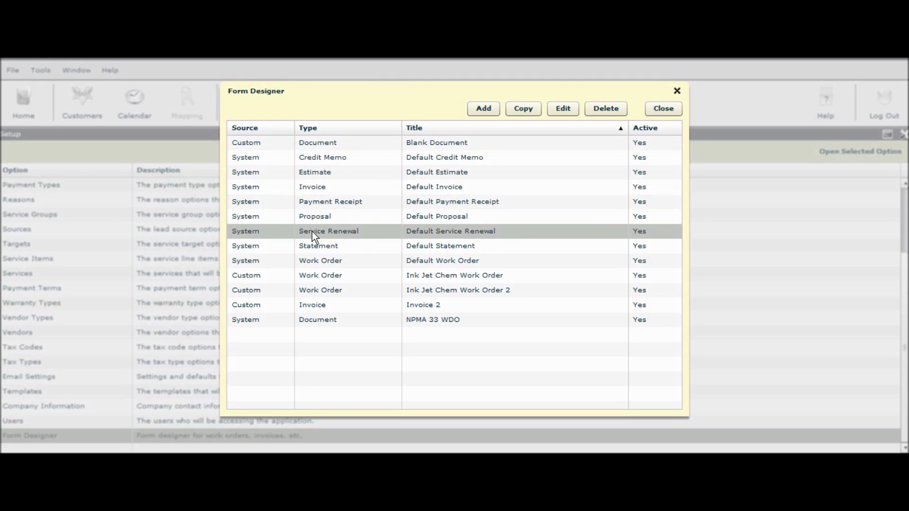
pyautogui.doubleClick(306, 261)
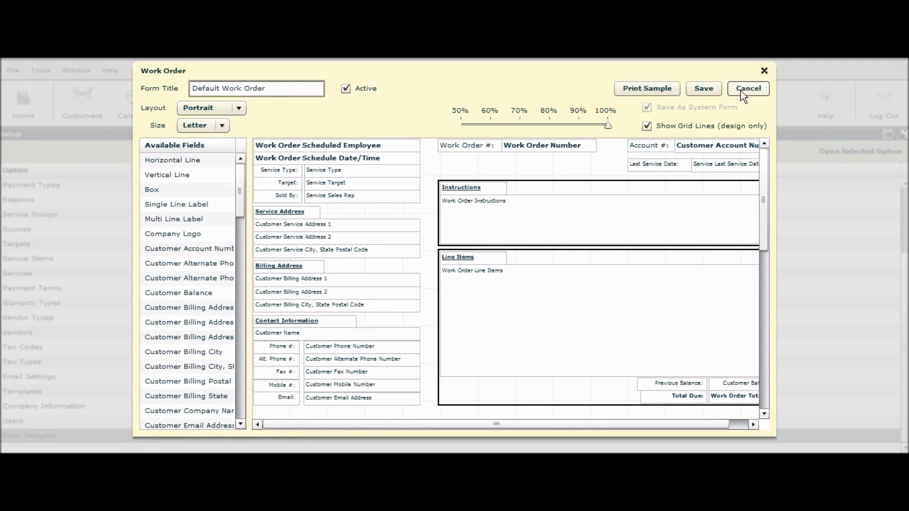
pyautogui.moveTo(763, 171)
pyautogui.mouseDown()
pyautogui.moveTo(764, 273)
pyautogui.moveTo(765, 171)
pyautogui.mouseUp()
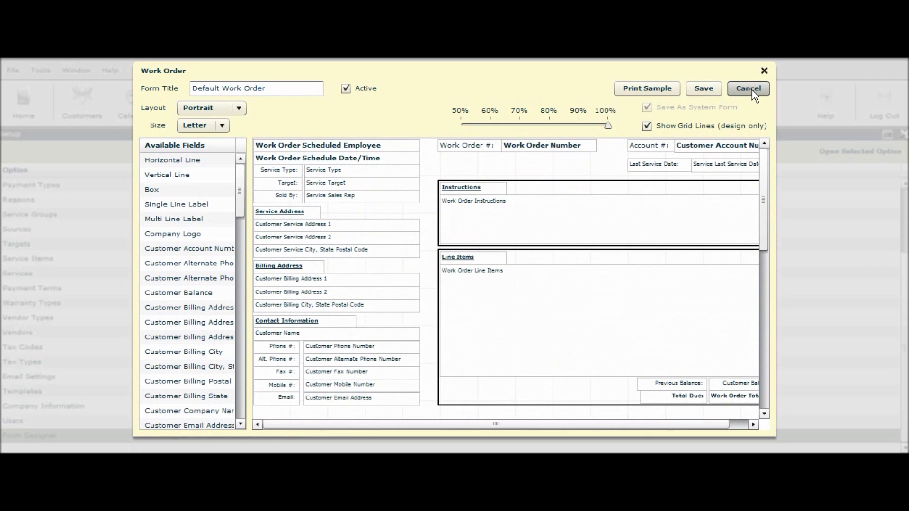
pyautogui.click(751, 89)
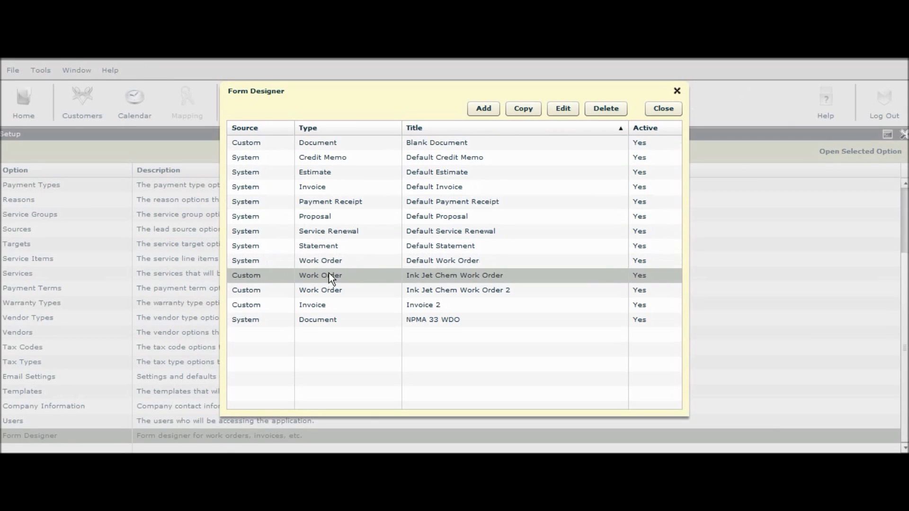
pyautogui.click(319, 277)
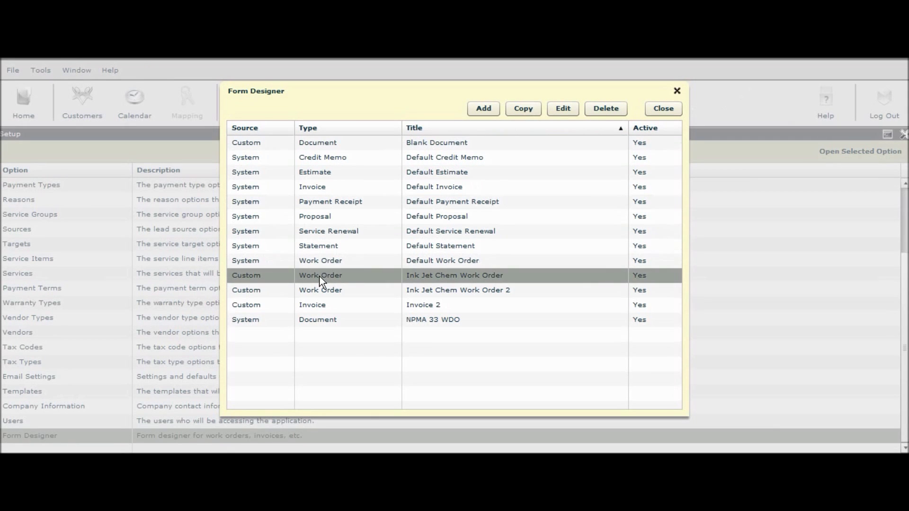
pyautogui.click(522, 109)
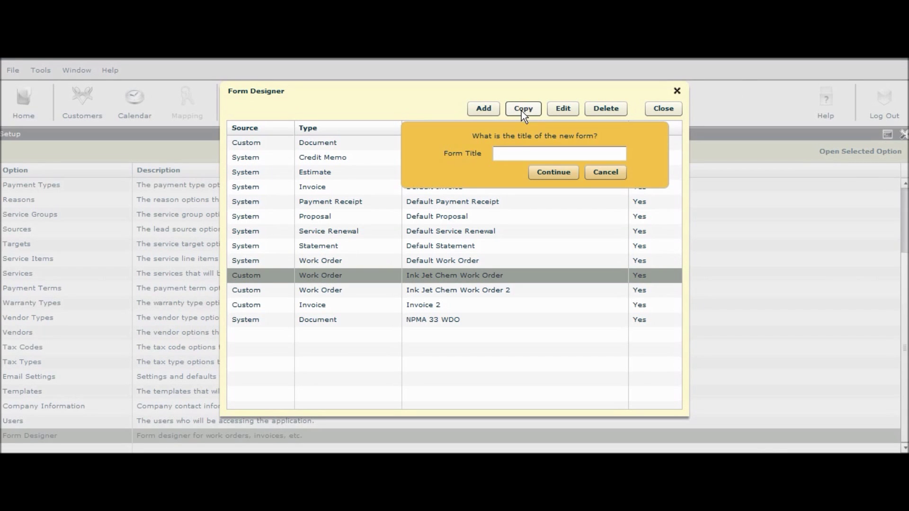
pyautogui.click(613, 170)
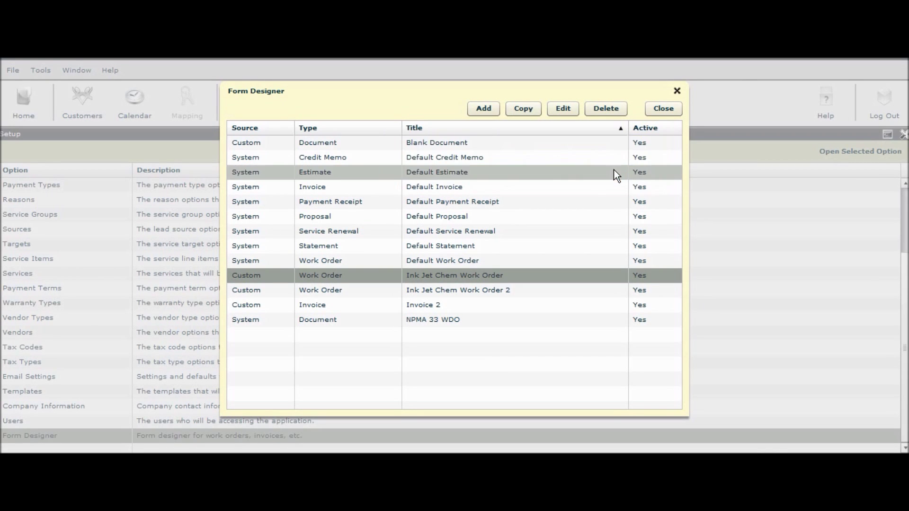
# Open the custom Ink Jet Chem Work Order form and place a Single Line Label below the chemical list
pyautogui.doubleClick(436, 276)
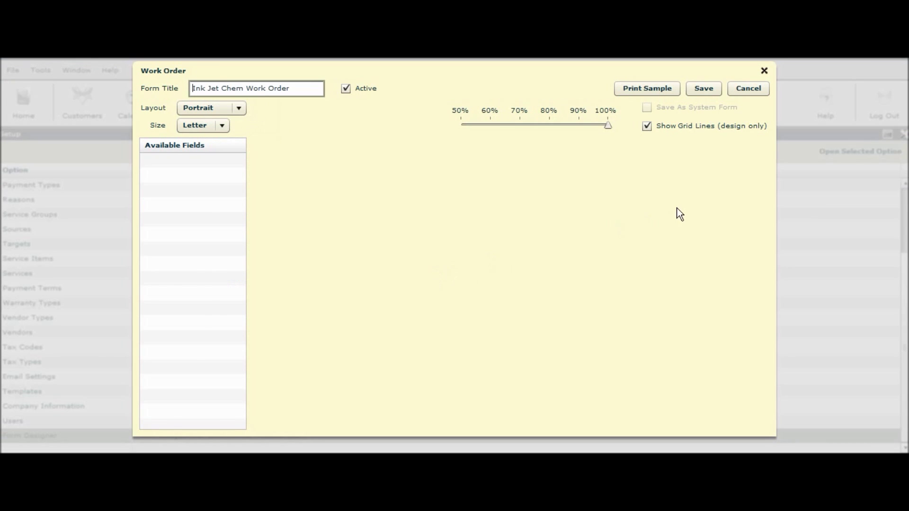
pyautogui.moveTo(762, 180); pyautogui.dragTo(767, 242)
pyautogui.moveTo(284, 237)
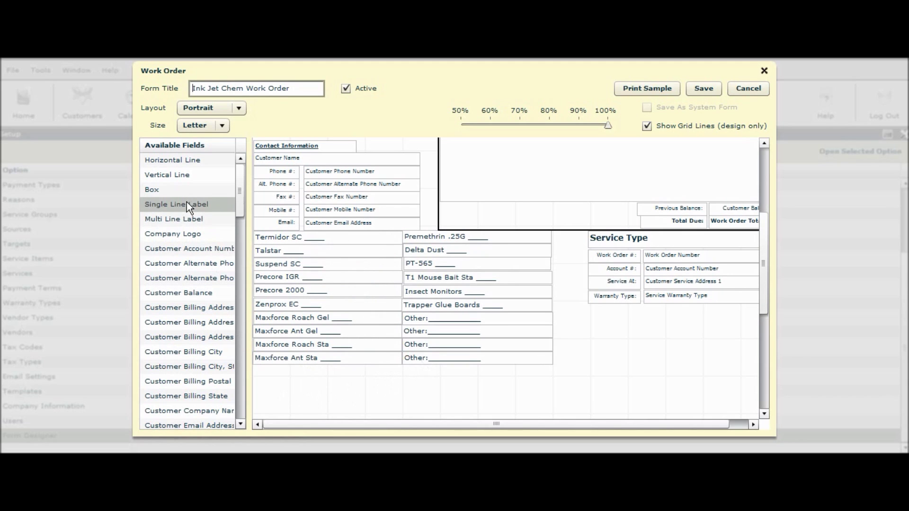
pyautogui.moveTo(187, 201); pyautogui.dragTo(317, 382)
# Set the new label's text to "Chem here" with font size 8, save the field, and widen the label
pyautogui.doubleClick(321, 389)
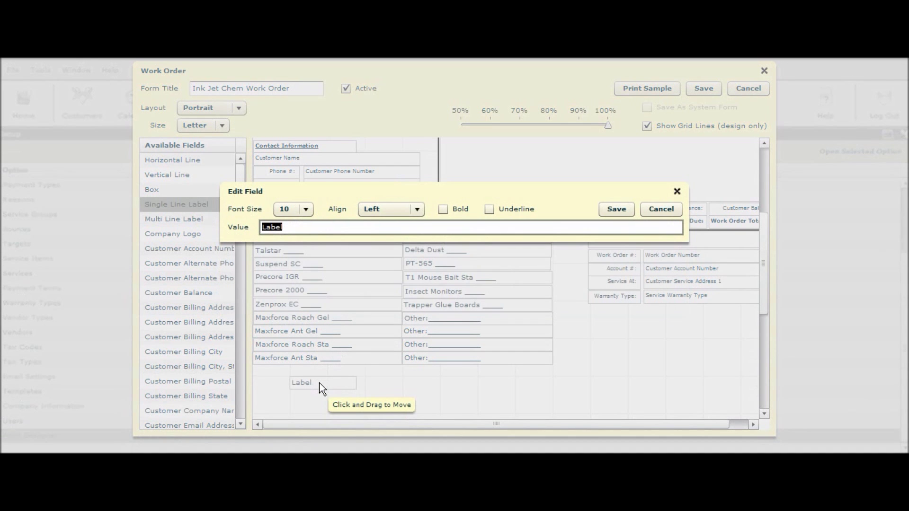
pyautogui.write('Chem here')
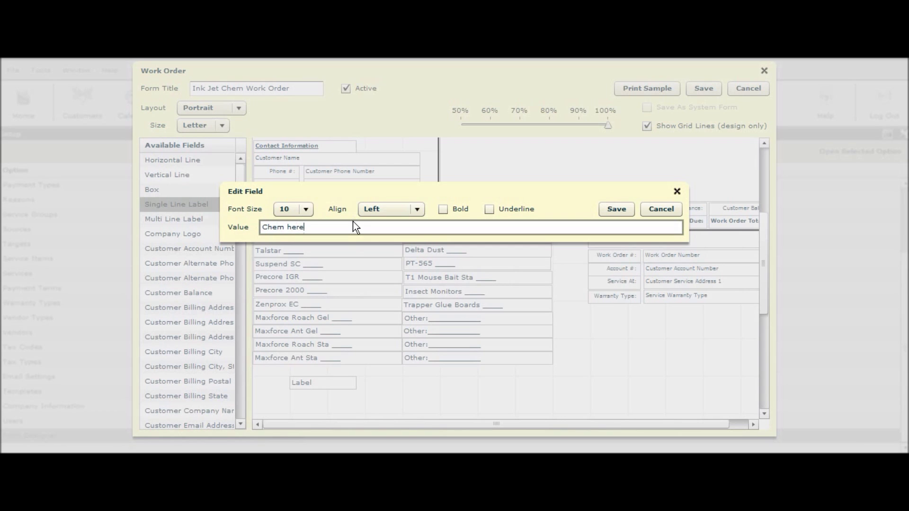
pyautogui.click(307, 209)
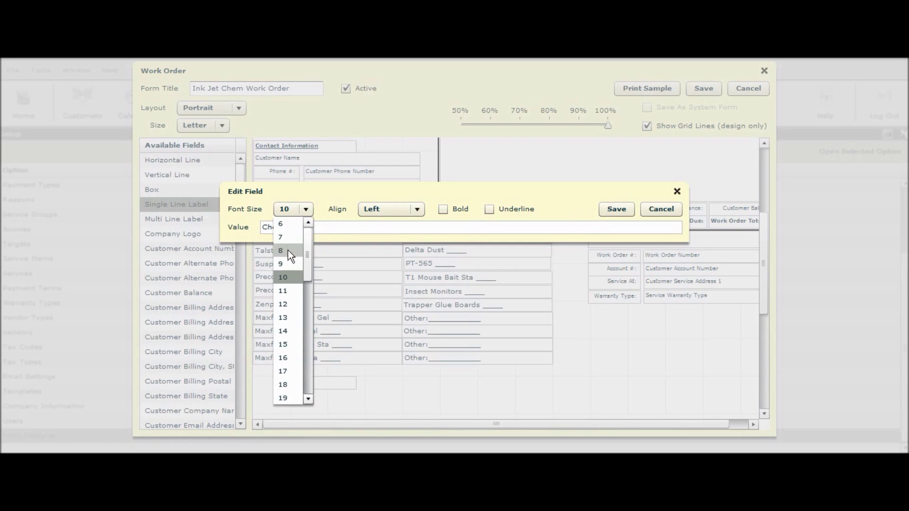
pyautogui.click(285, 250)
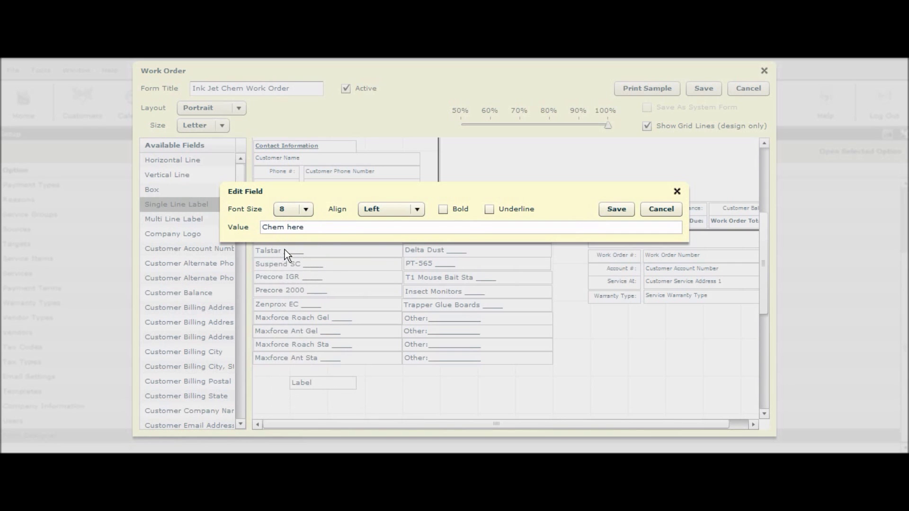
pyautogui.click(613, 209)
pyautogui.moveTo(349, 384); pyautogui.dragTo(386, 383)
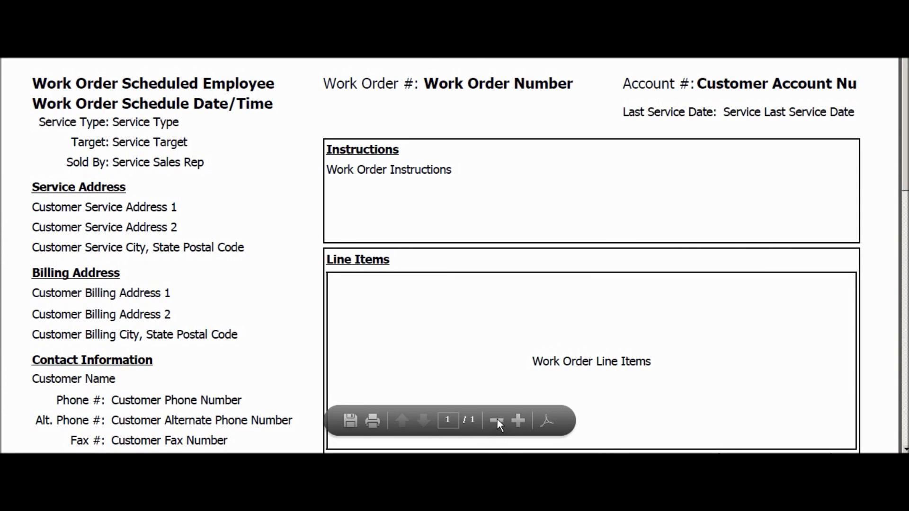
# Examine the full print sample of the Ink Jet Chem Work Order form, then discard the form edits and close the Form Designer
pyautogui.click(497, 419)
pyautogui.click(497, 420)
pyautogui.click(497, 420)
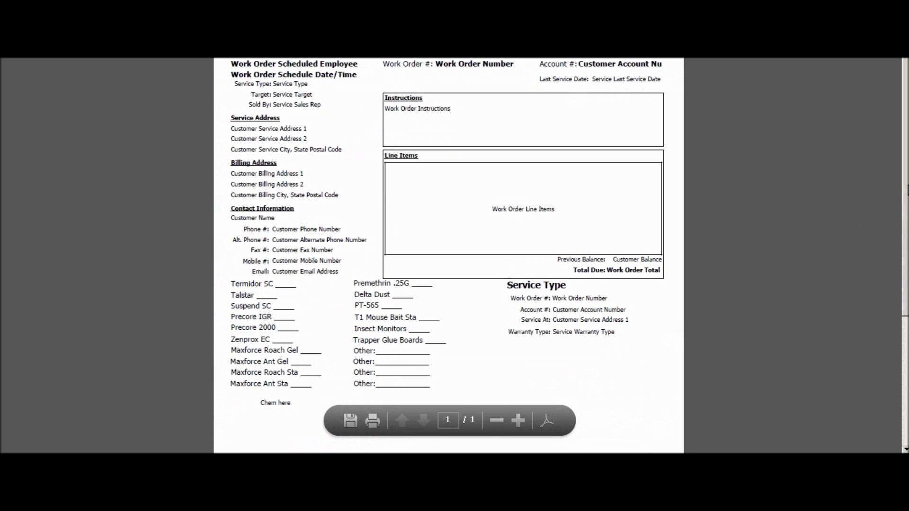
pyautogui.scroll(-4, 449, 256)
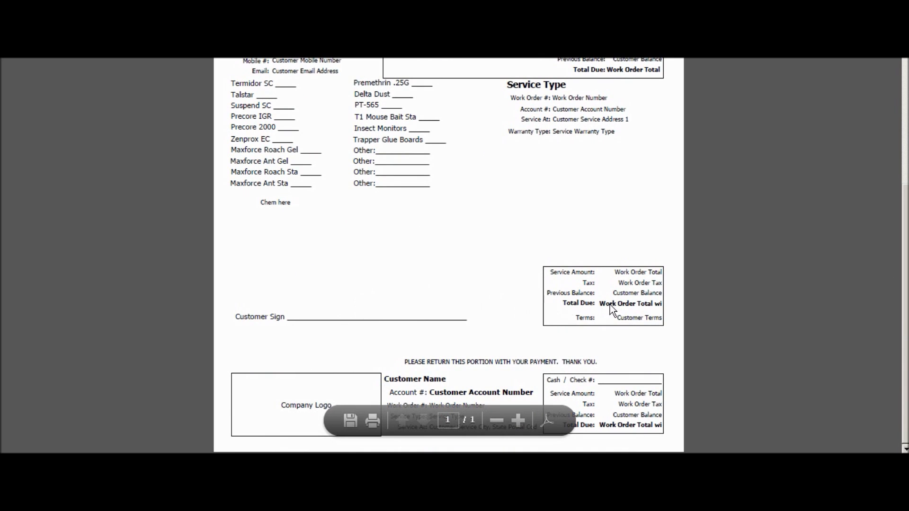
pyautogui.moveTo(905, 234); pyautogui.dragTo(905, 101)
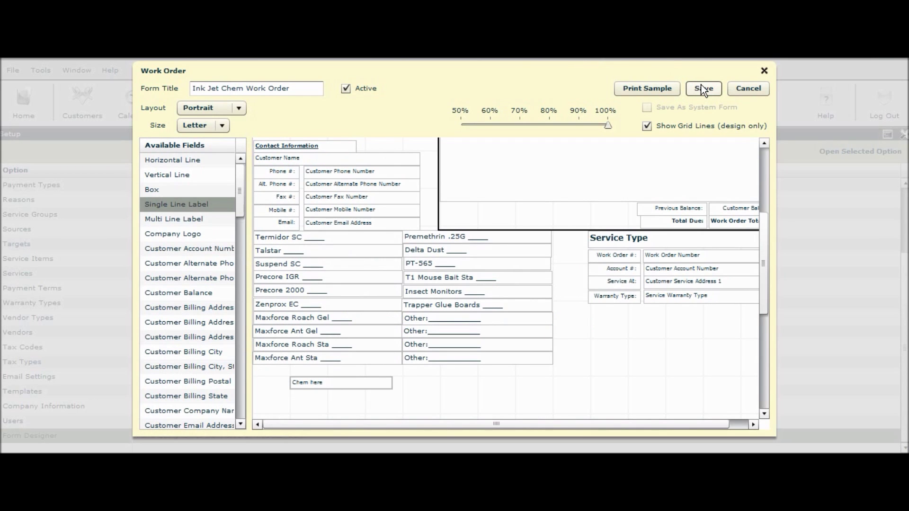
pyautogui.click(742, 90)
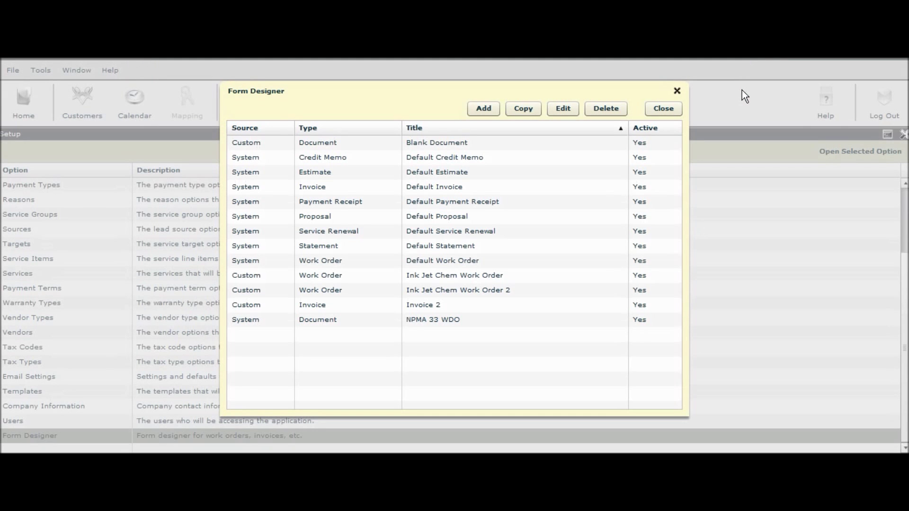
pyautogui.click(669, 107)
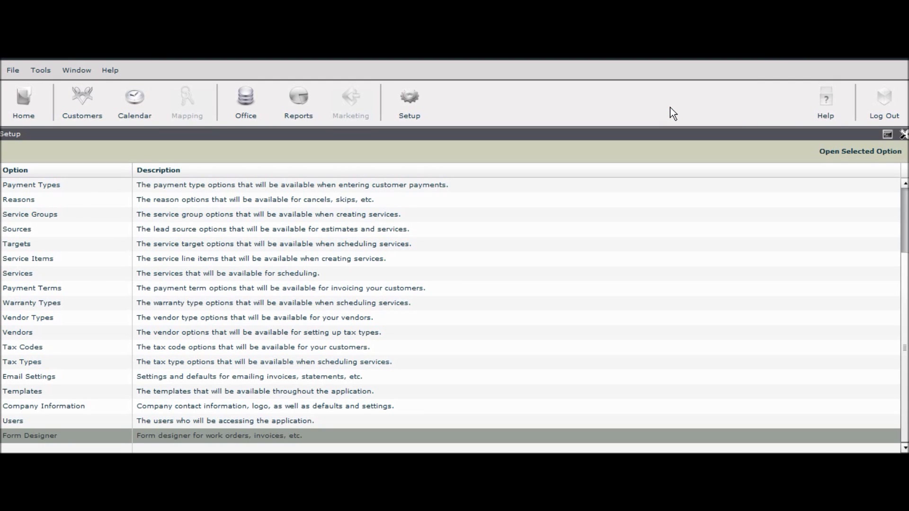